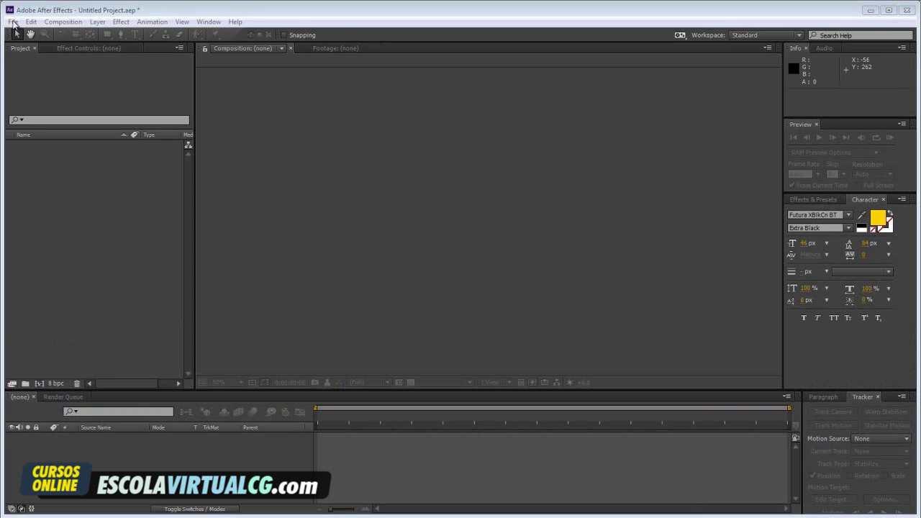
# Import the Table.mov footage from the Desktop into the project
pyautogui.click(13, 23)
pyautogui.moveTo(80, 164)
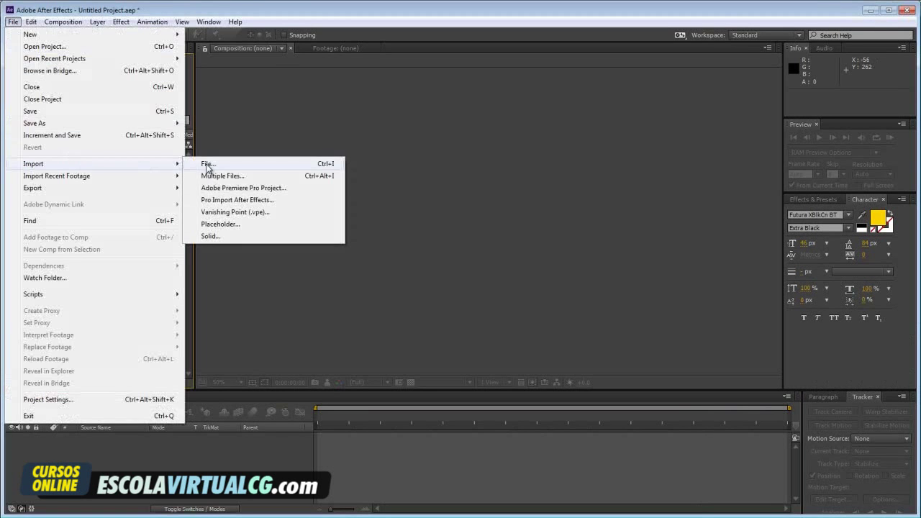
pyautogui.click(208, 165)
pyautogui.moveTo(459, 132); pyautogui.dragTo(465, 221)
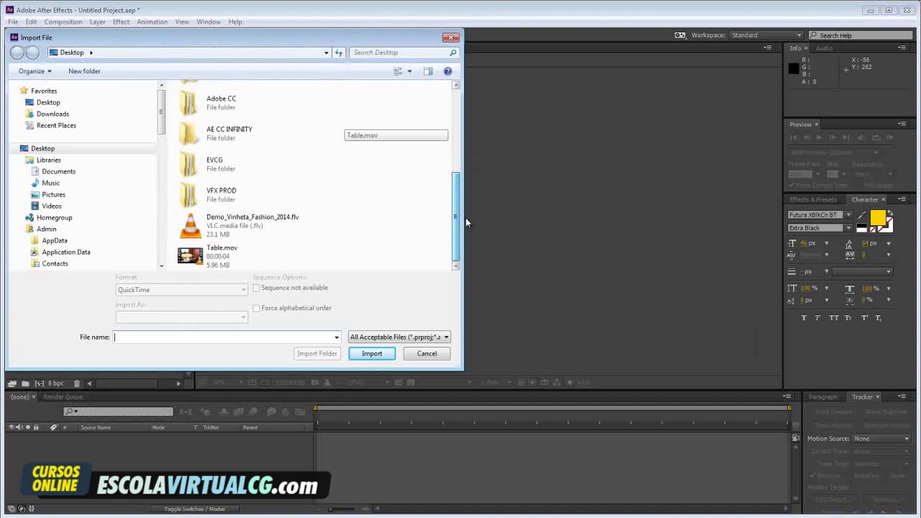
pyautogui.doubleClick(201, 257)
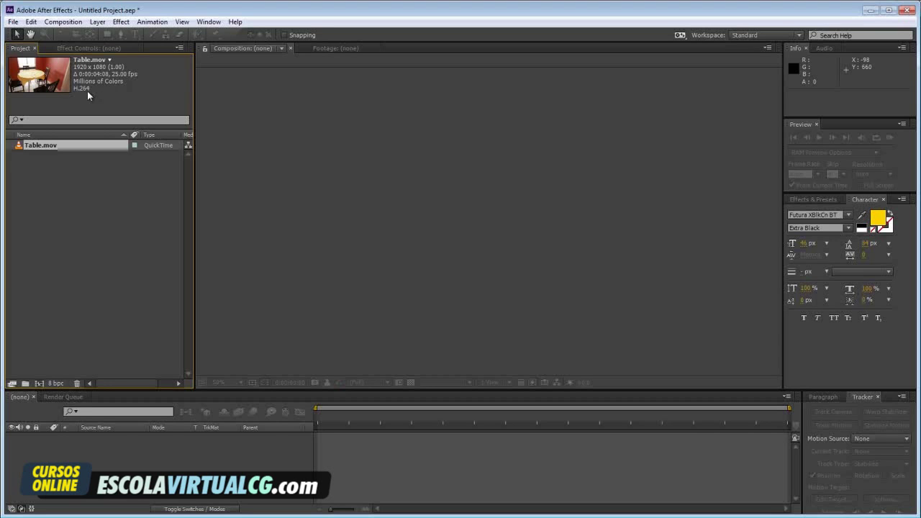
# Create a composition from Table.mov and check its size, frame rate and duration settings
pyautogui.moveTo(18, 147); pyautogui.dragTo(39, 387)
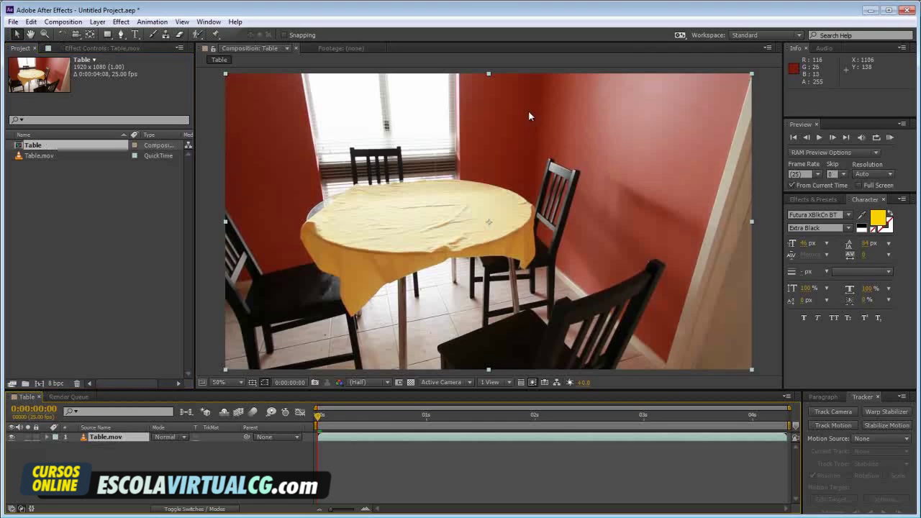
pyautogui.click(63, 22)
pyautogui.click(81, 52)
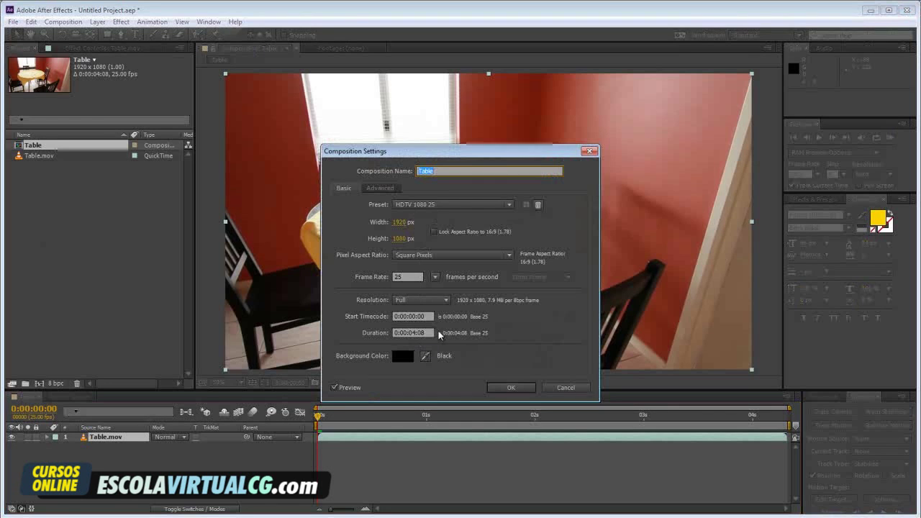
pyautogui.click(510, 388)
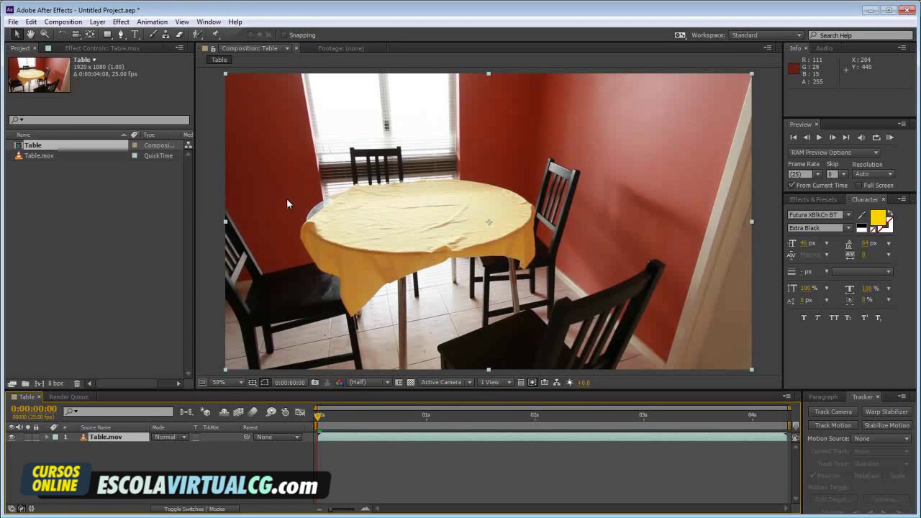
# Scrub the opening frames of the composition and check that the Tracker tools are enabled in the workspace
pyautogui.moveTo(319, 421)
pyautogui.mouseDown()
pyautogui.moveTo(788, 424)
pyautogui.moveTo(689, 414)
pyautogui.moveTo(414, 425)
pyautogui.moveTo(318, 418)
pyautogui.mouseUp()
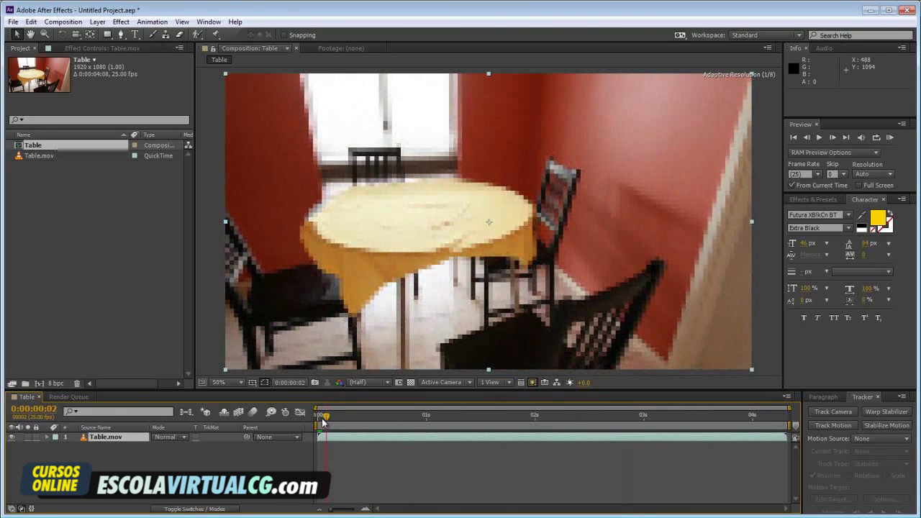
pyautogui.click(866, 399)
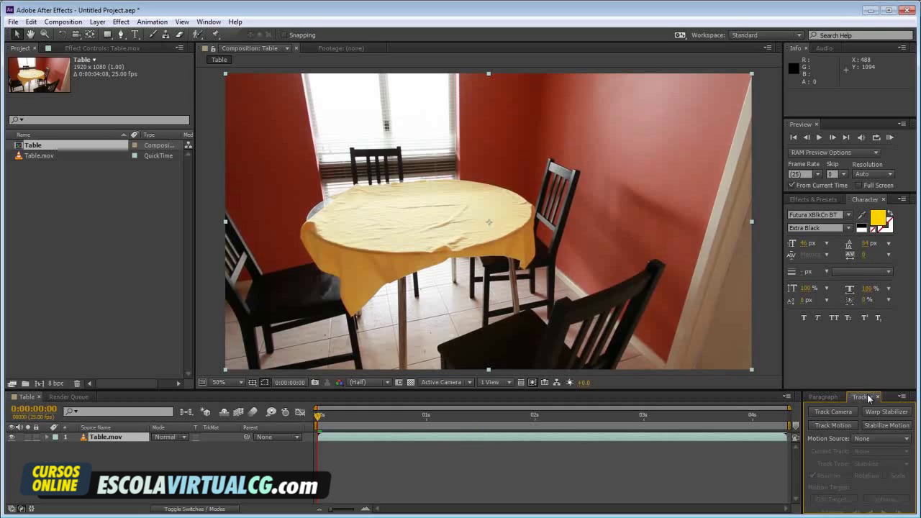
pyautogui.click(209, 21)
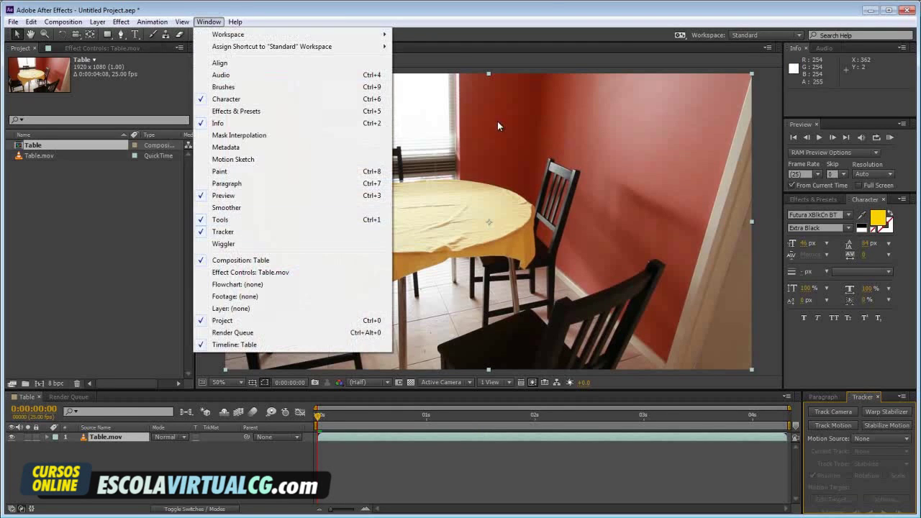
pyautogui.click(541, 10)
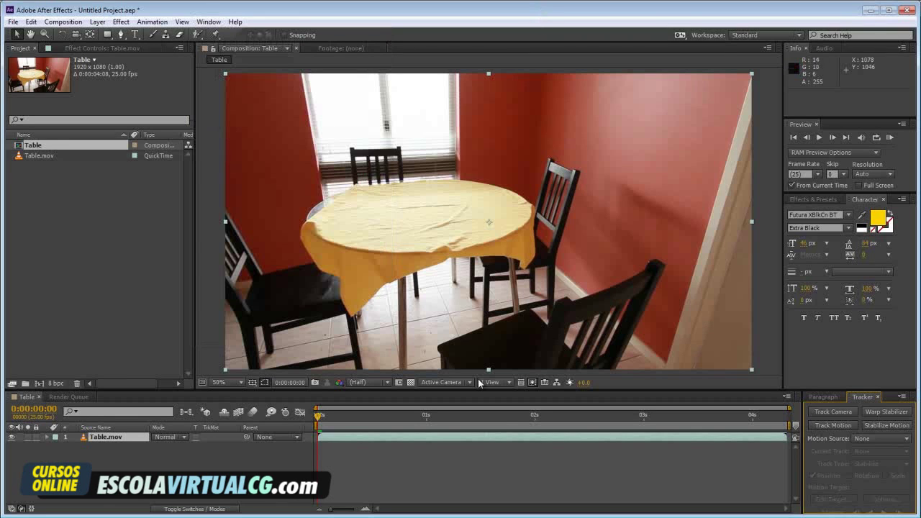
# Open the Table.mov source footage in its own viewer and preview it
pyautogui.click(419, 438)
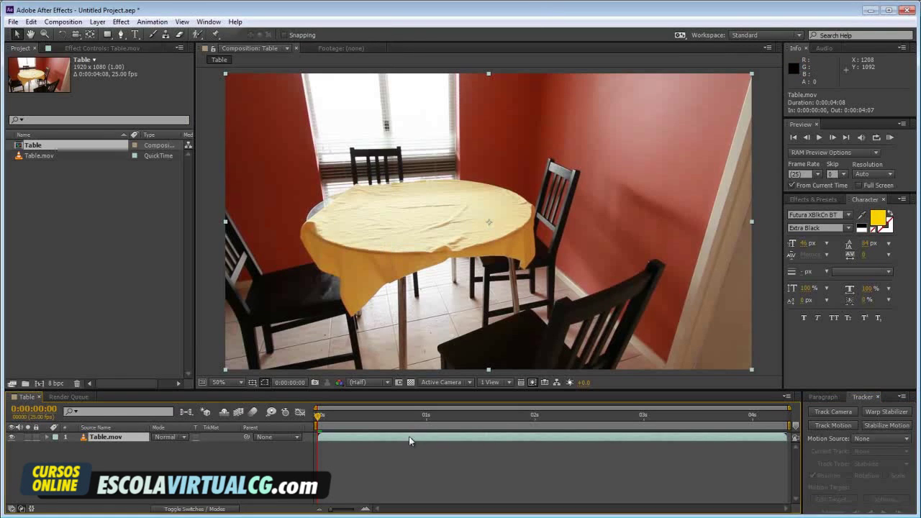
pyautogui.doubleClick(19, 156)
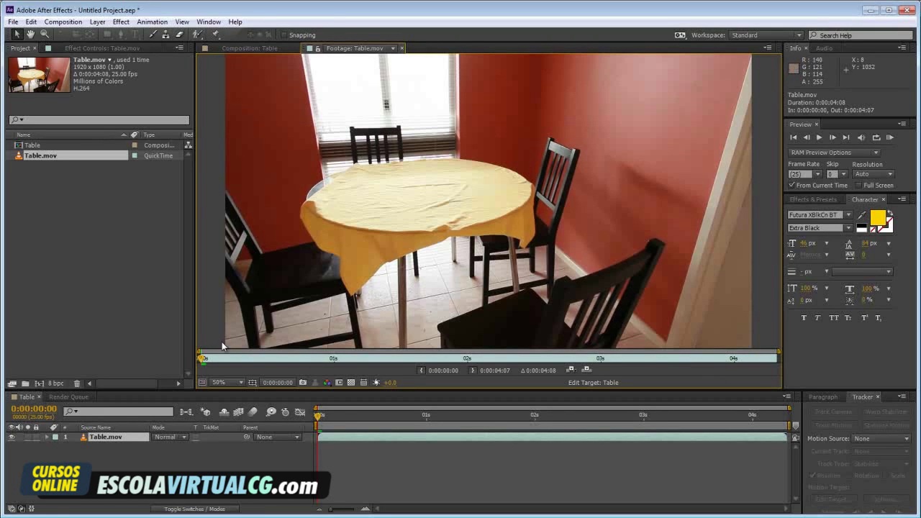
pyautogui.press('KP_0')
# Run the 3D Camera Tracker on the Table.mov layer and enlarge the track point size to 437%
pyautogui.click(669, 441)
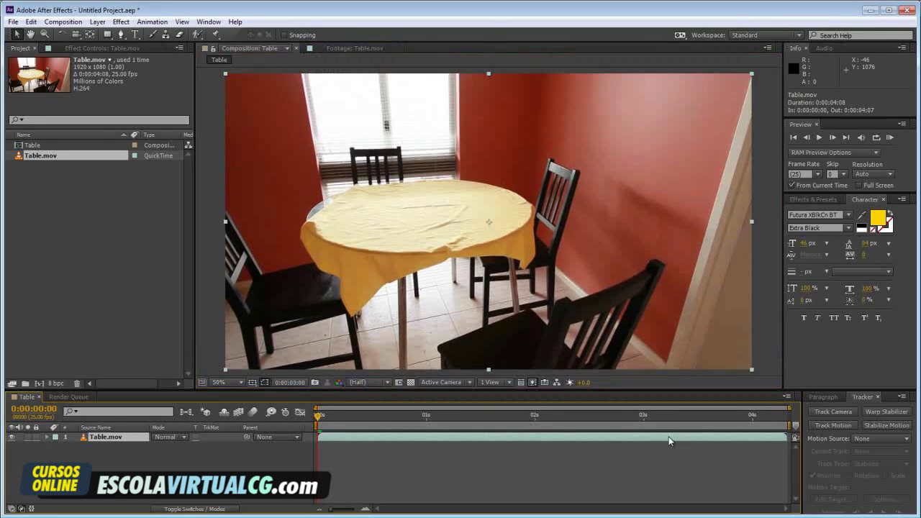
pyautogui.click(848, 412)
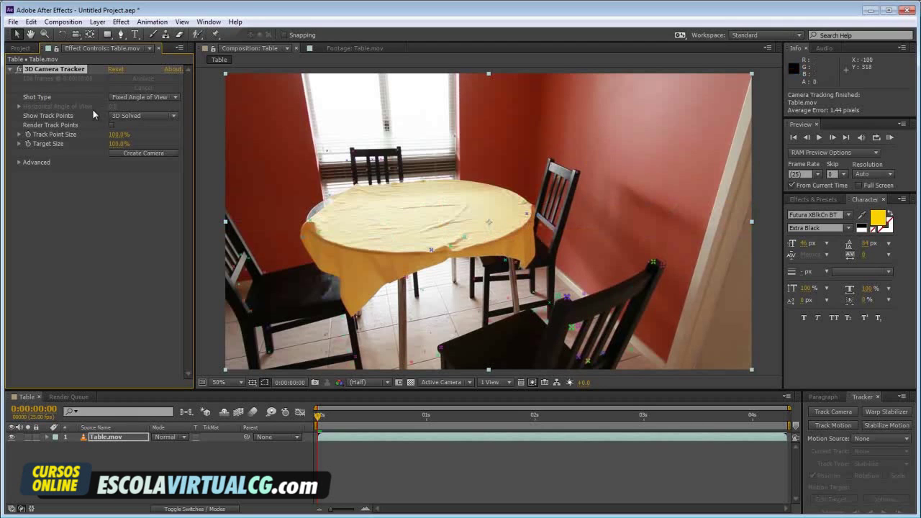
pyautogui.moveTo(120, 134); pyautogui.dragTo(222, 141)
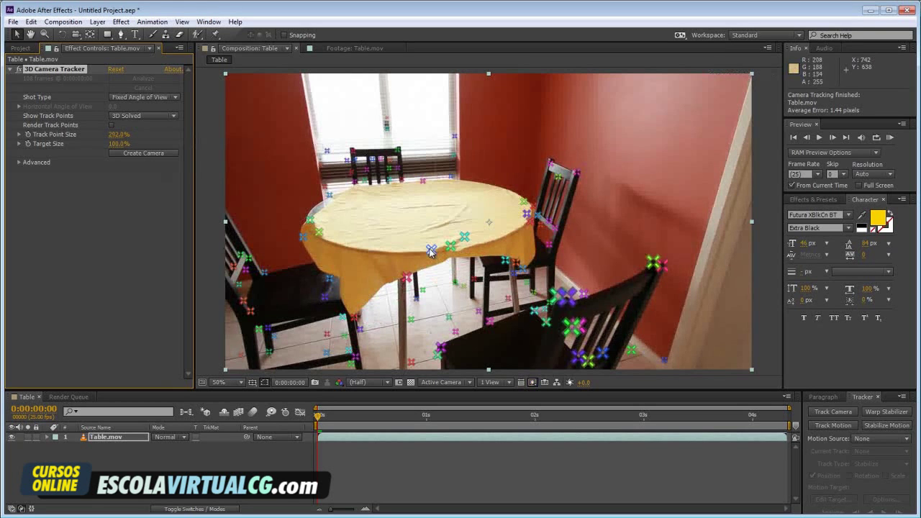
pyautogui.moveTo(116, 136); pyautogui.dragTo(208, 143)
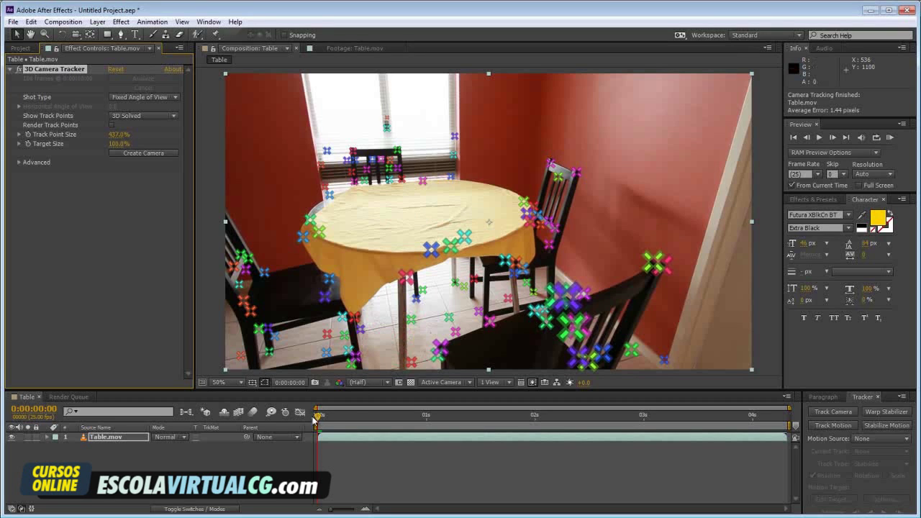
# Check the track points up to 0:00:00:22 and create a camera from the solved Table.mov track
pyautogui.moveTo(318, 420); pyautogui.dragTo(411, 418)
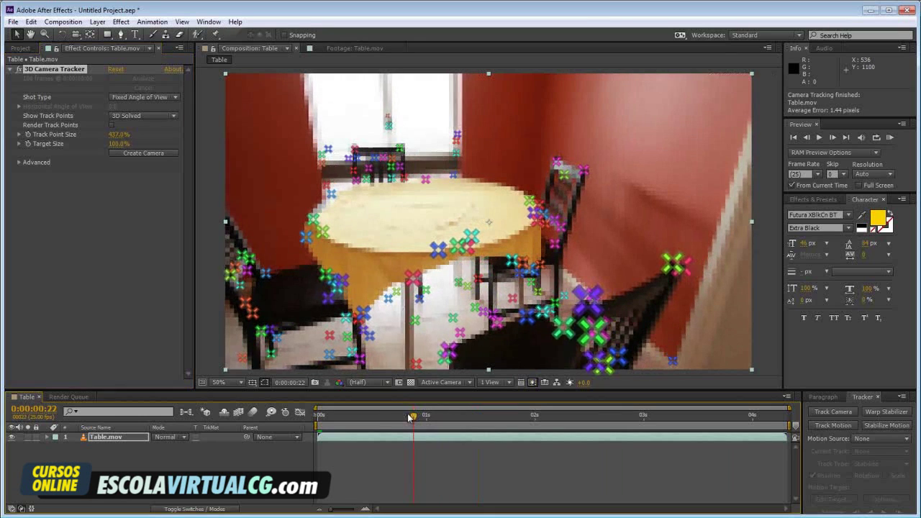
pyautogui.click(470, 437)
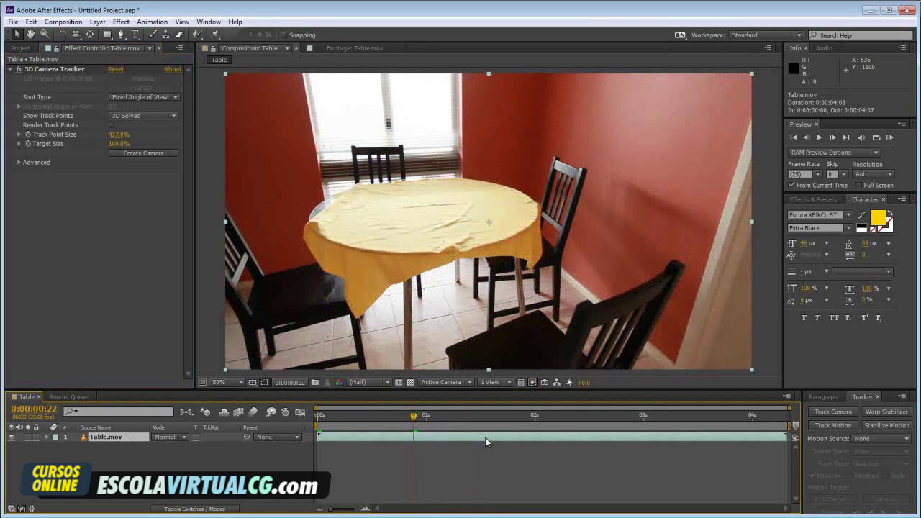
pyautogui.click(141, 153)
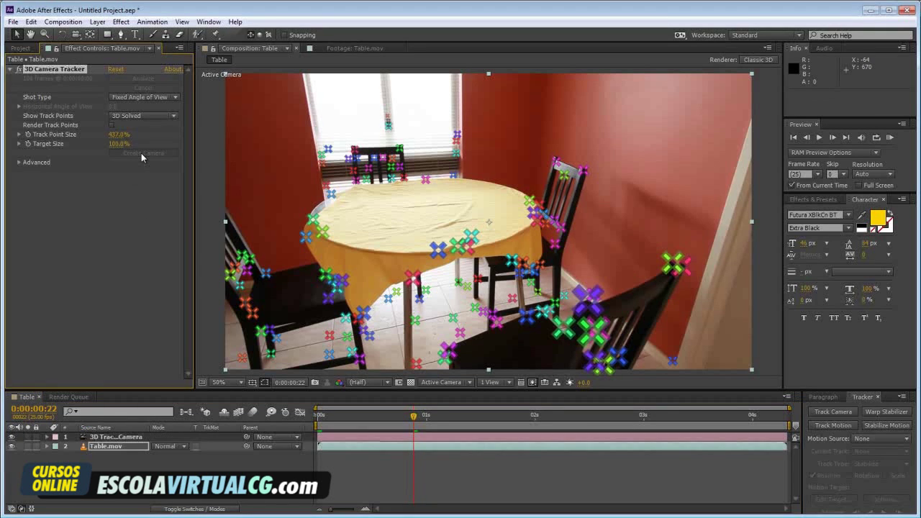
# Return to the first frame and export the tracked scene as a CINEMA 4D file named MESA in the Mesa & Esfera folder
pyautogui.click(367, 437)
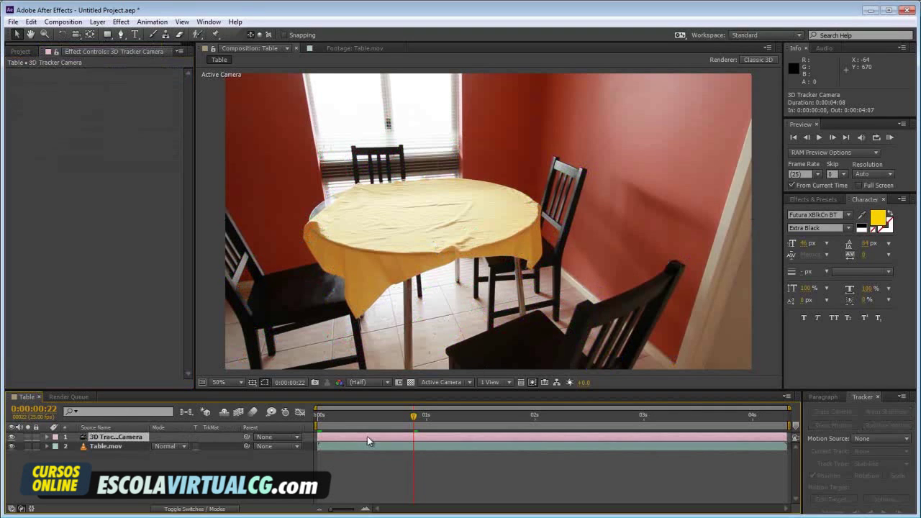
pyautogui.moveTo(409, 416); pyautogui.dragTo(318, 416)
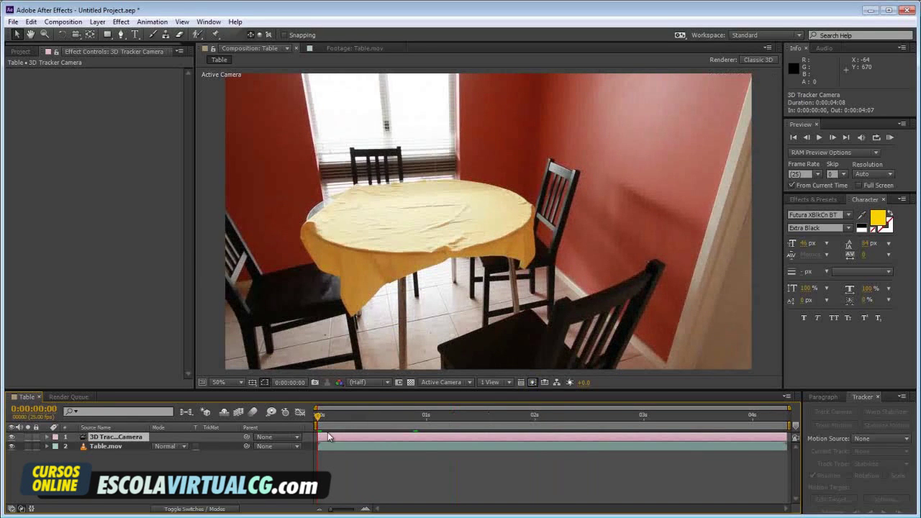
pyautogui.click(15, 23)
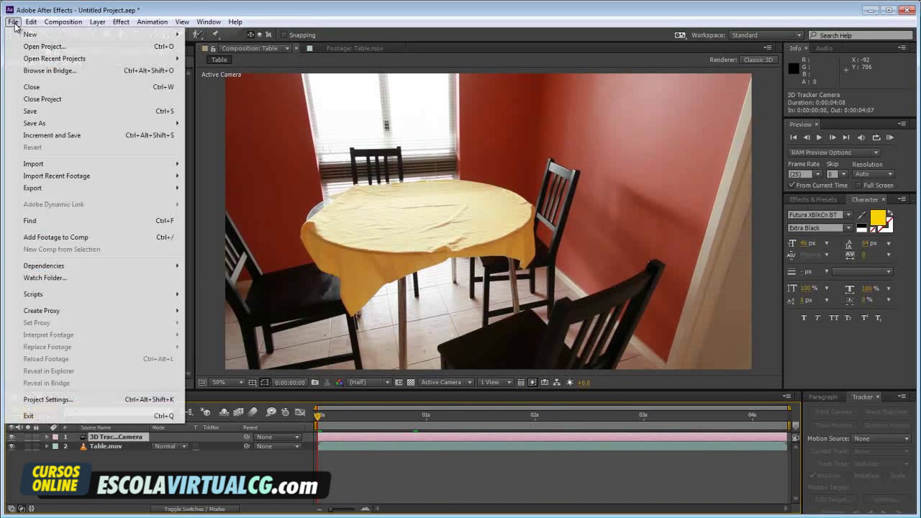
pyautogui.moveTo(43, 193)
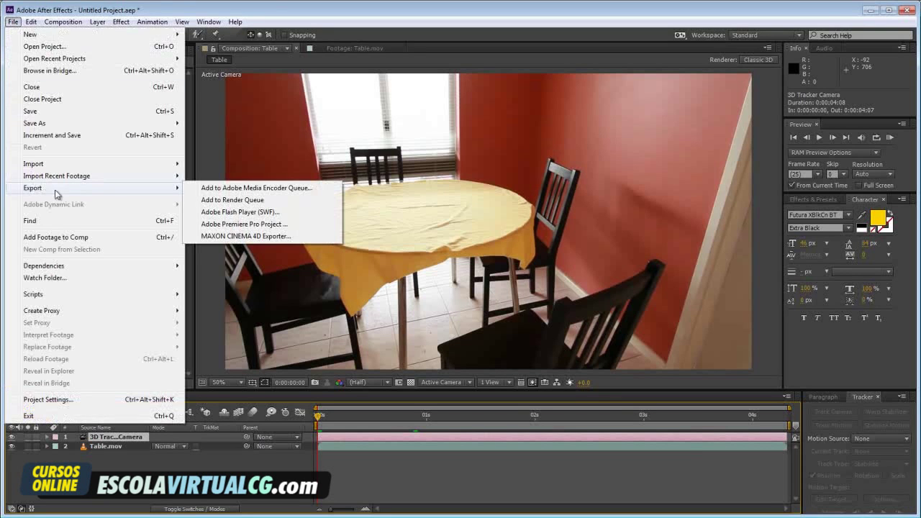
pyautogui.click(272, 238)
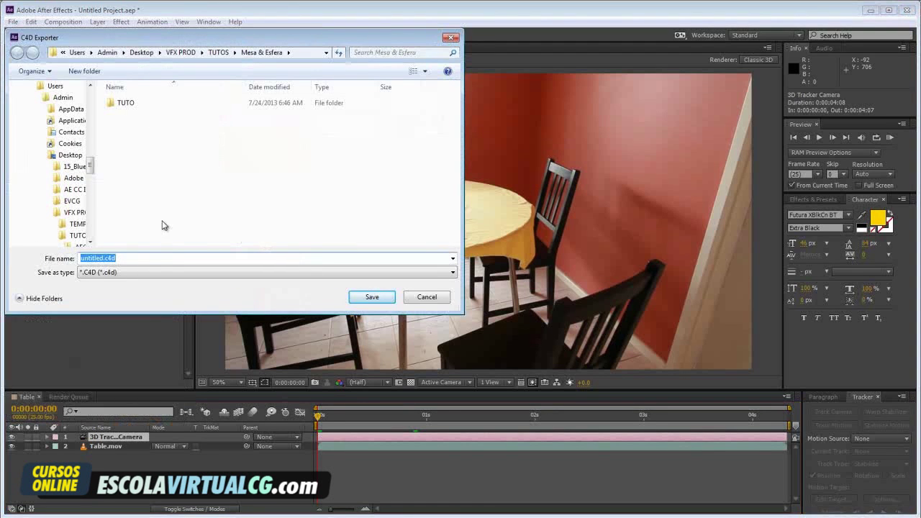
pyautogui.write('MESA')
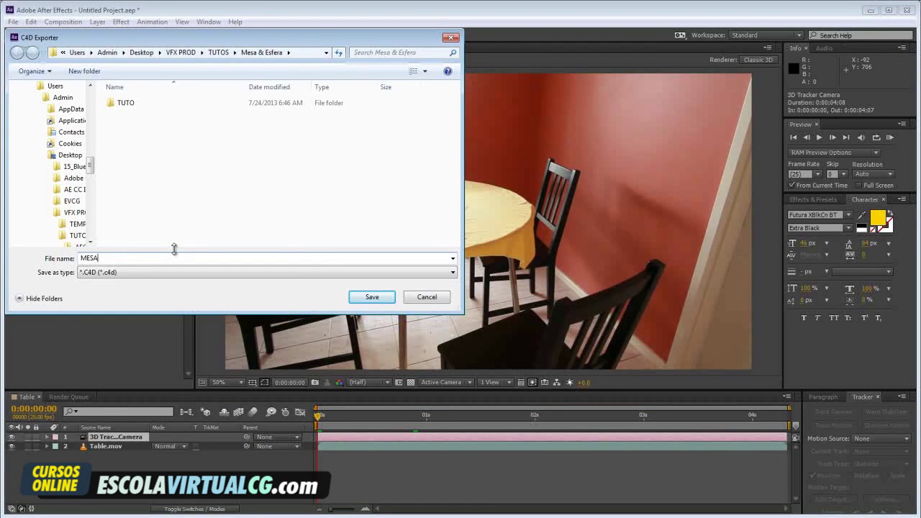
pyautogui.click(373, 299)
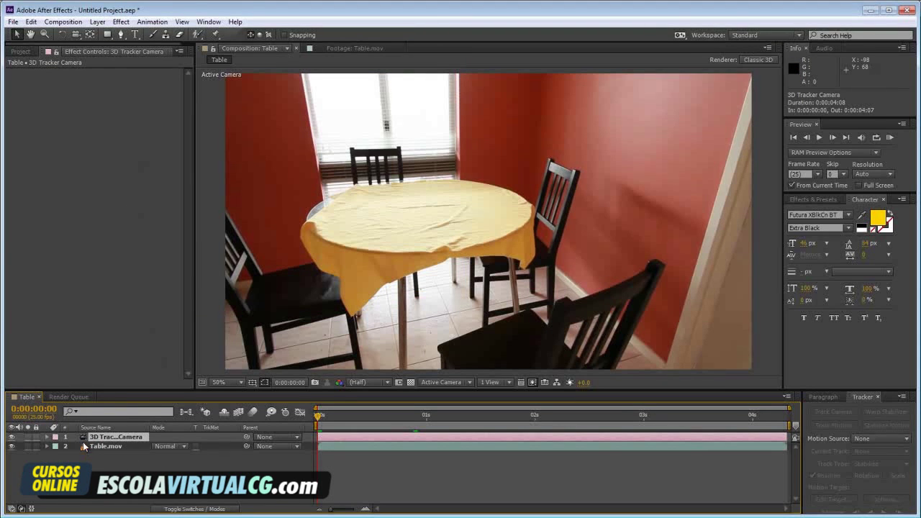
# Import MESA.c4d and place it in the Table composition between the tracker camera and the Table.mov layer
pyautogui.click(12, 22)
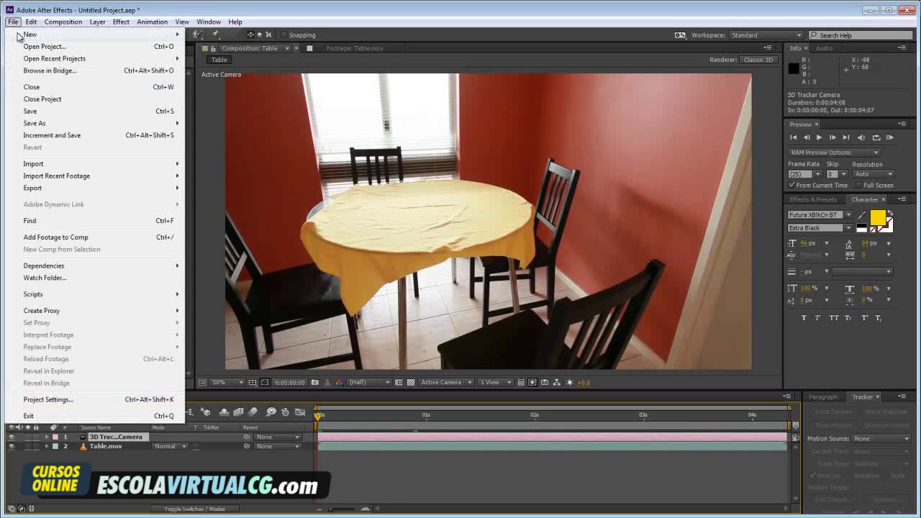
pyautogui.moveTo(52, 164)
pyautogui.click(208, 164)
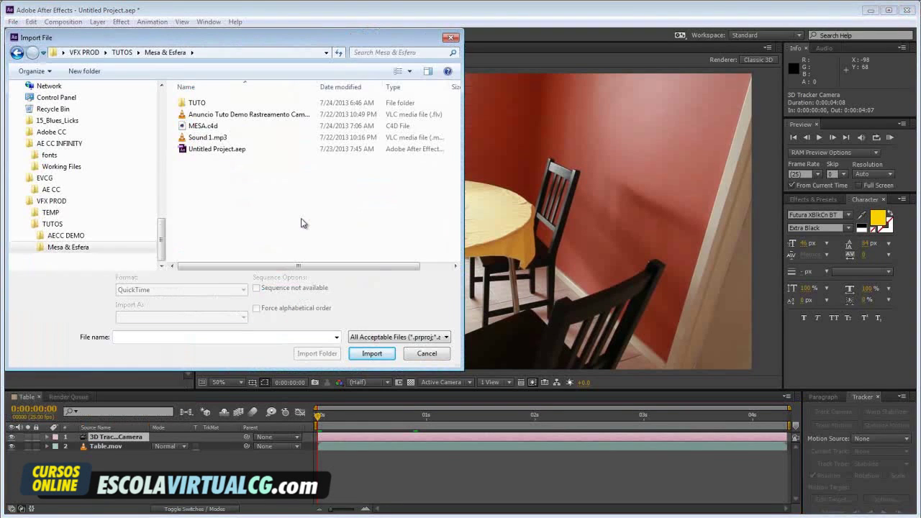
pyautogui.click(201, 126)
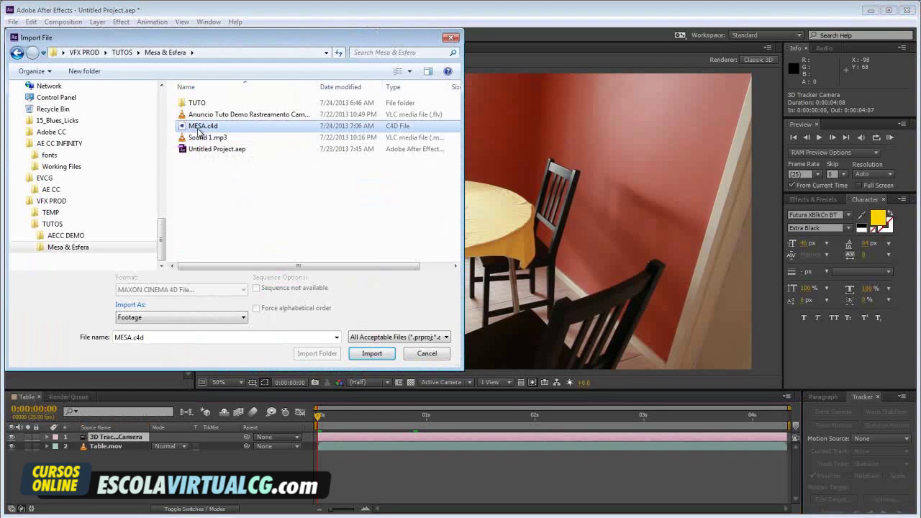
pyautogui.click(372, 352)
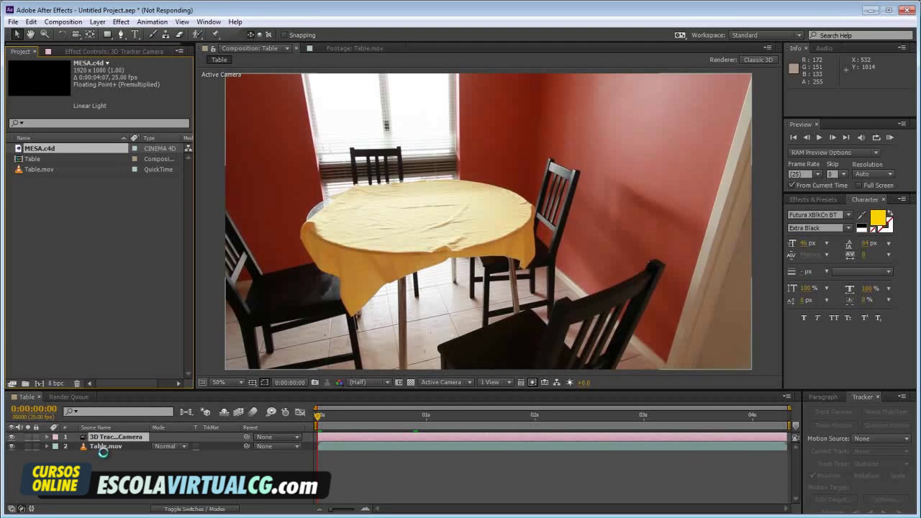
pyautogui.moveTo(103, 452)
pyautogui.mouseDown()
pyautogui.moveTo(99, 468)
pyautogui.moveTo(94, 450)
pyautogui.mouseUp()
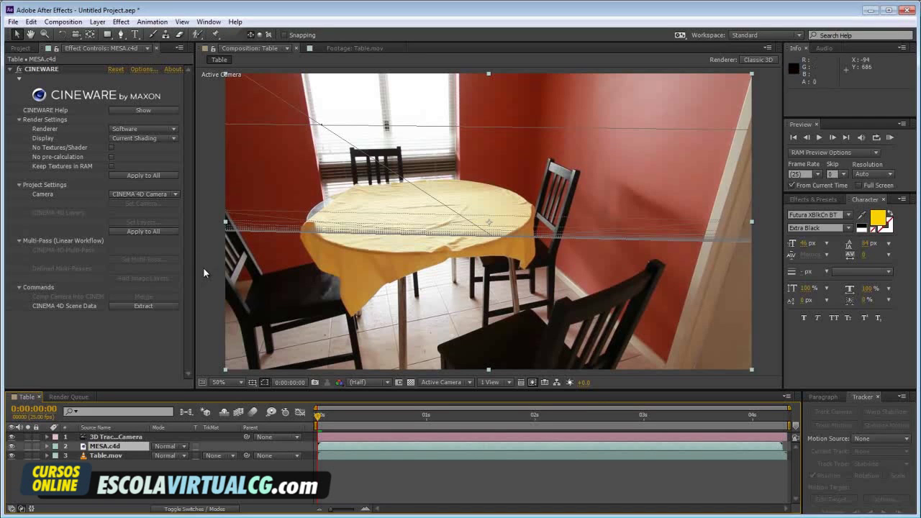
# Open the original of the MESA.c4d layer in CINEMA 4D Lite and scrub to frame 21 to check the camera motion
pyautogui.click(138, 448)
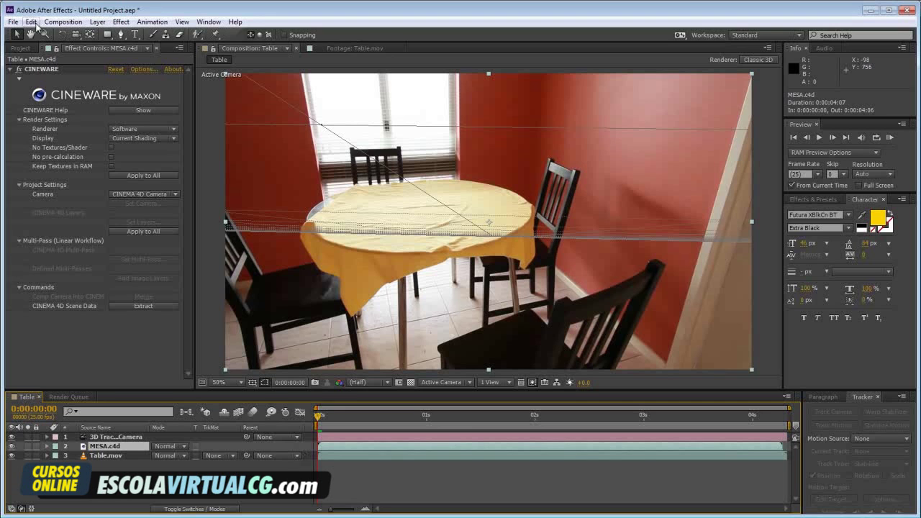
pyautogui.click(31, 22)
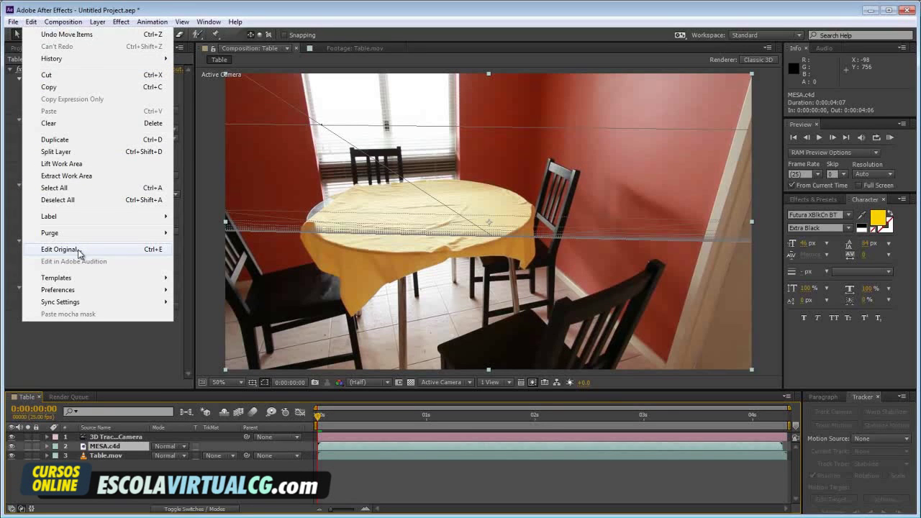
pyautogui.click(109, 252)
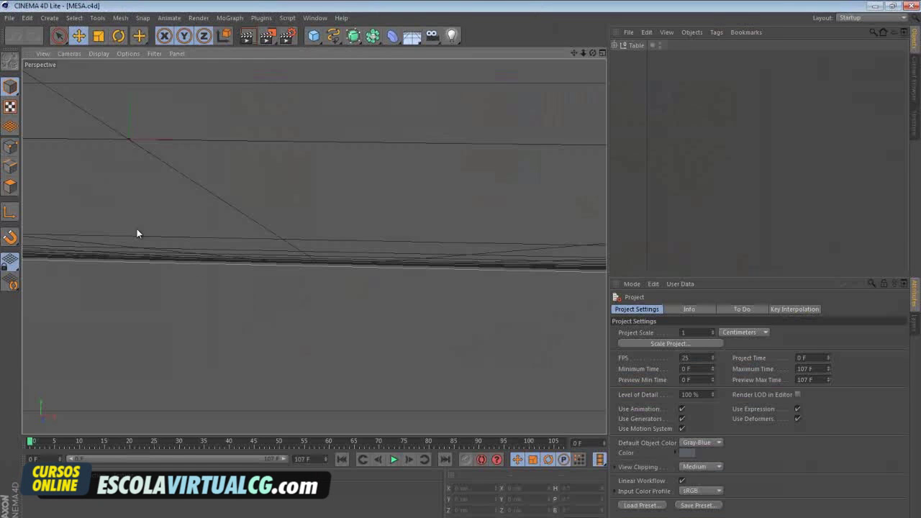
pyautogui.moveTo(33, 442); pyautogui.dragTo(134, 441)
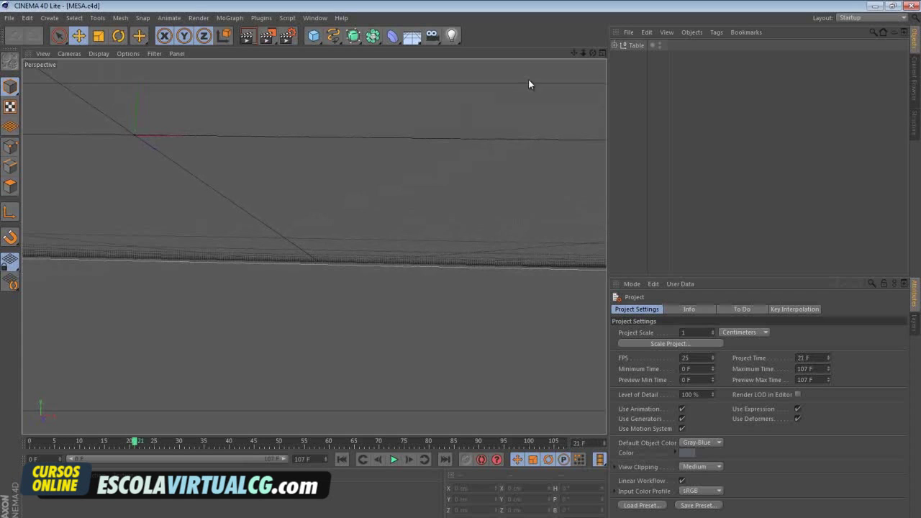
# Check the tracked camera's motion in the Top view by scrubbing to frame 28, and return to the full Perspective view
pyautogui.click(601, 52)
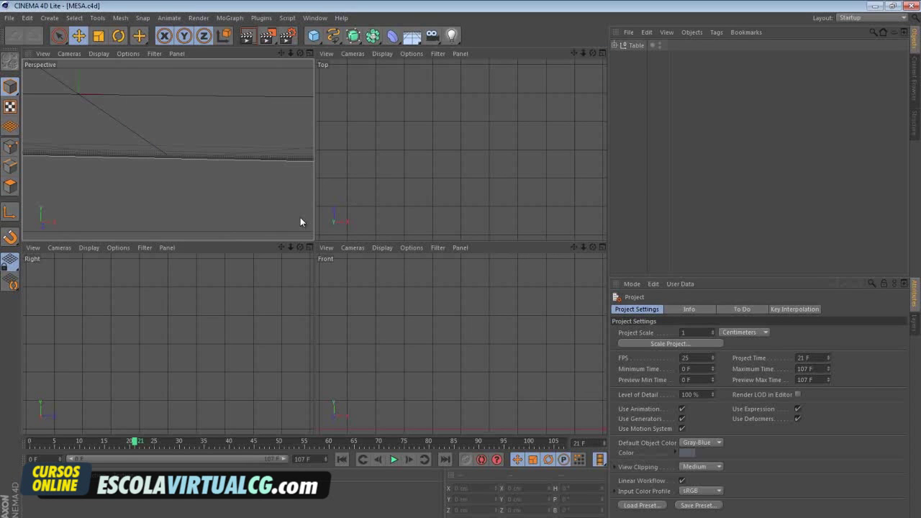
pyautogui.middleClick(393, 176)
pyautogui.scroll(-5, 393, 179)
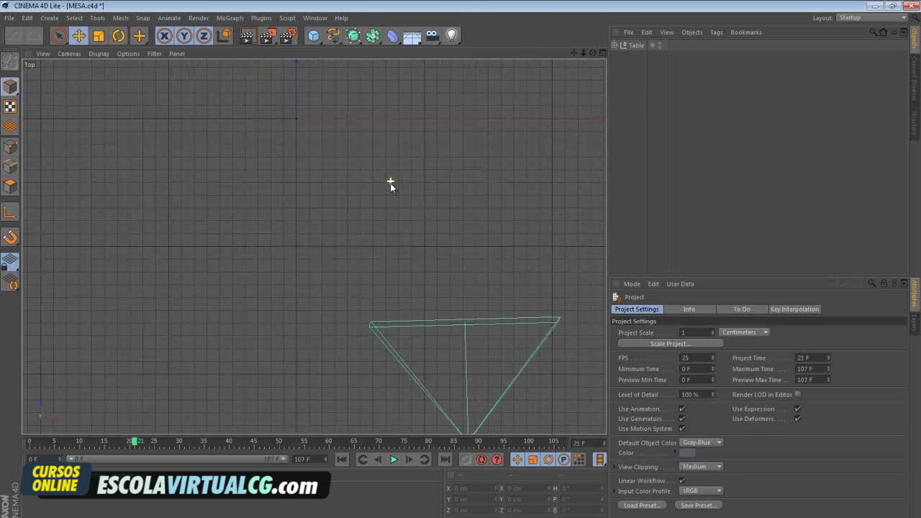
pyautogui.moveTo(134, 444); pyautogui.dragTo(173, 454)
pyautogui.click(602, 52)
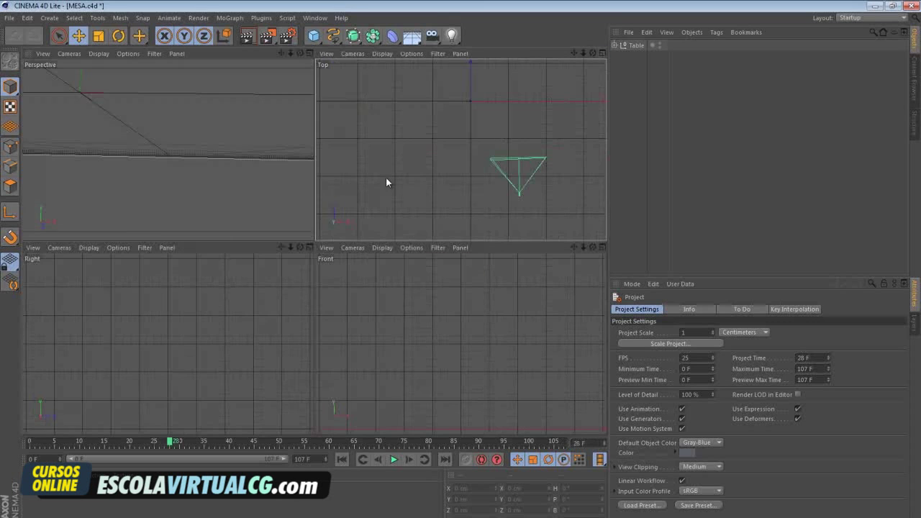
pyautogui.click(257, 65)
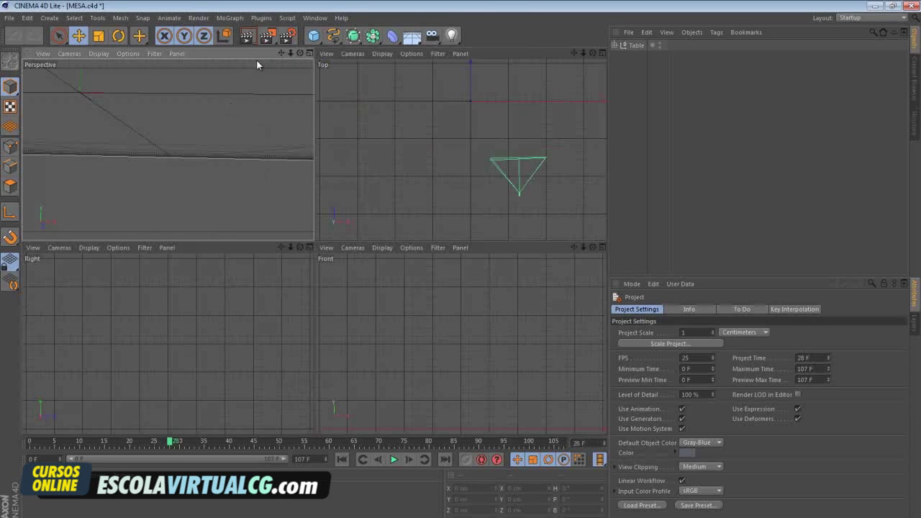
pyautogui.click(310, 55)
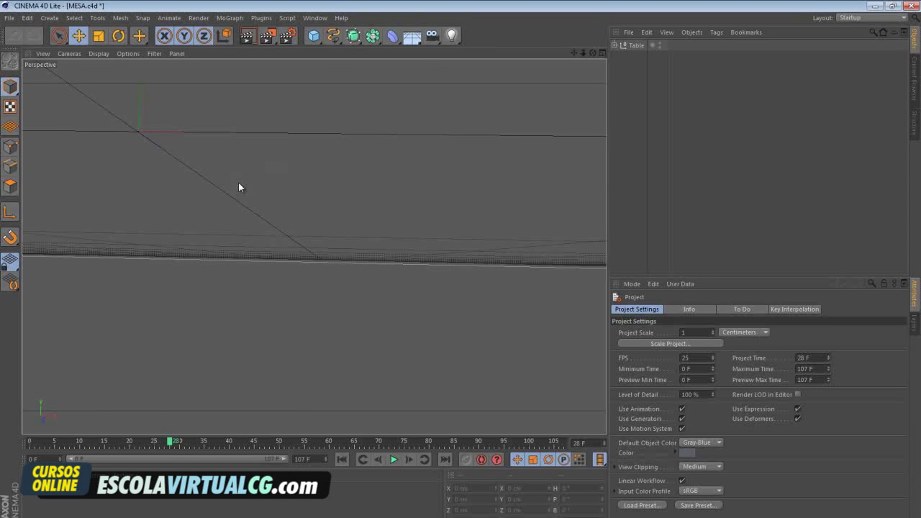
# Add a Sphere primitive and a Background object to the scene
pyautogui.click(320, 44)
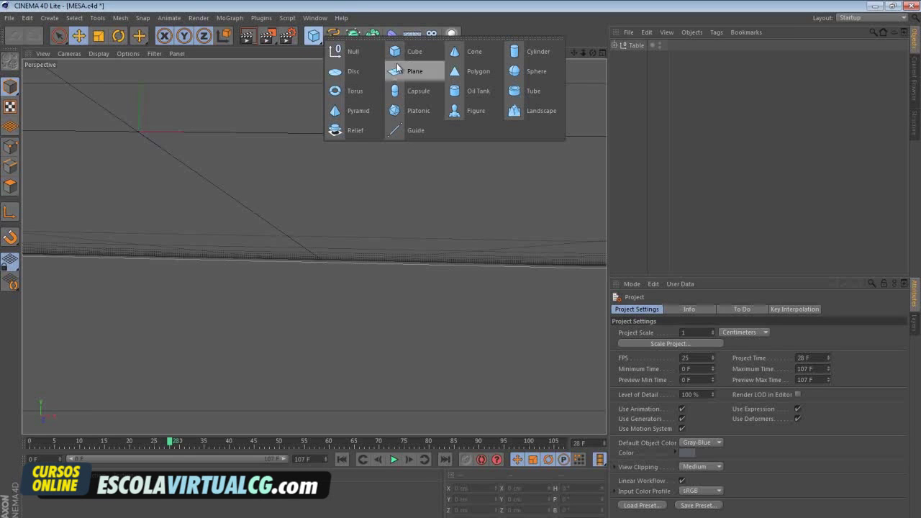
pyautogui.click(518, 72)
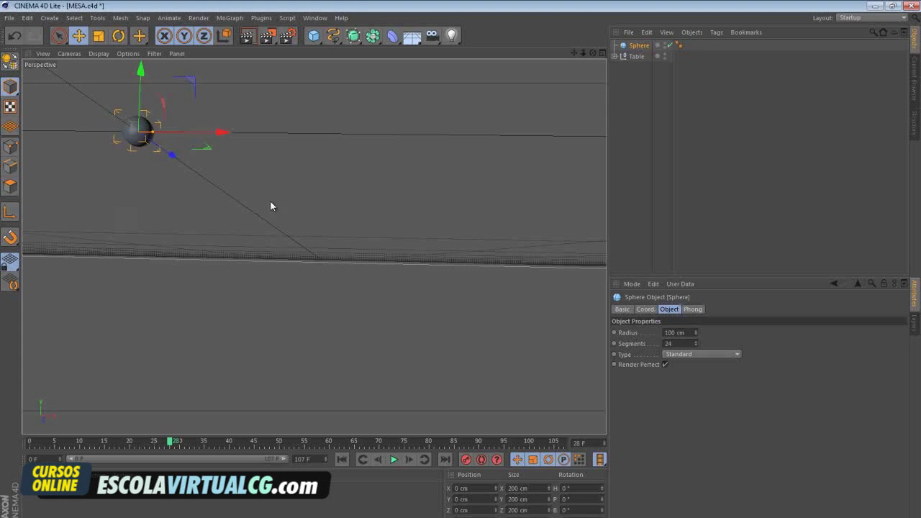
pyautogui.click(419, 46)
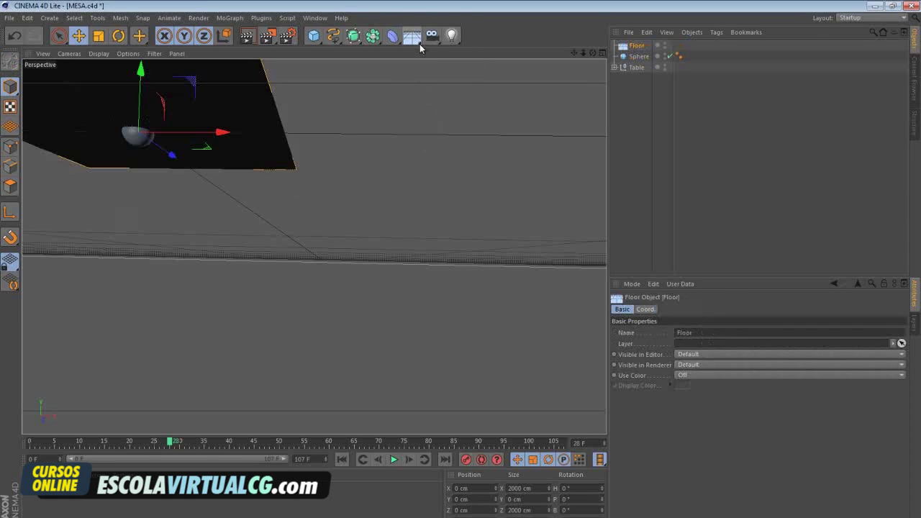
pyautogui.hotkey('ctrl', 'z')
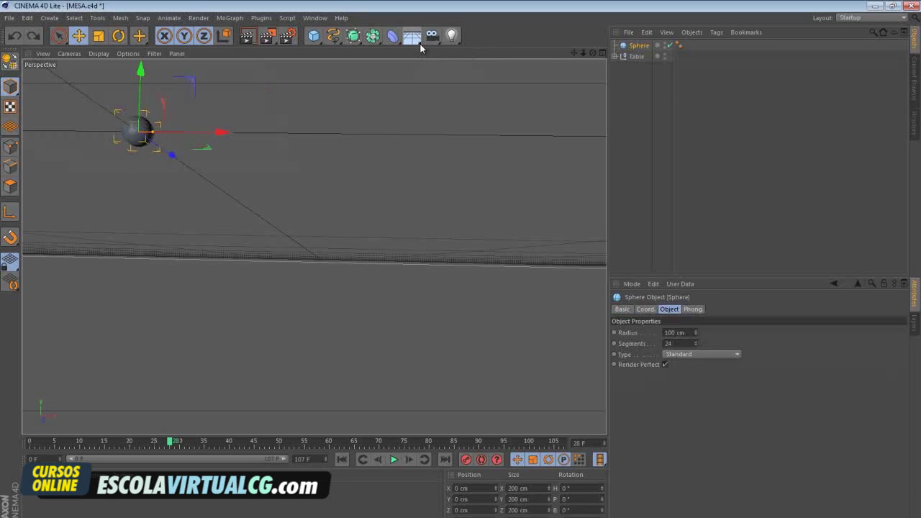
pyautogui.click(420, 44)
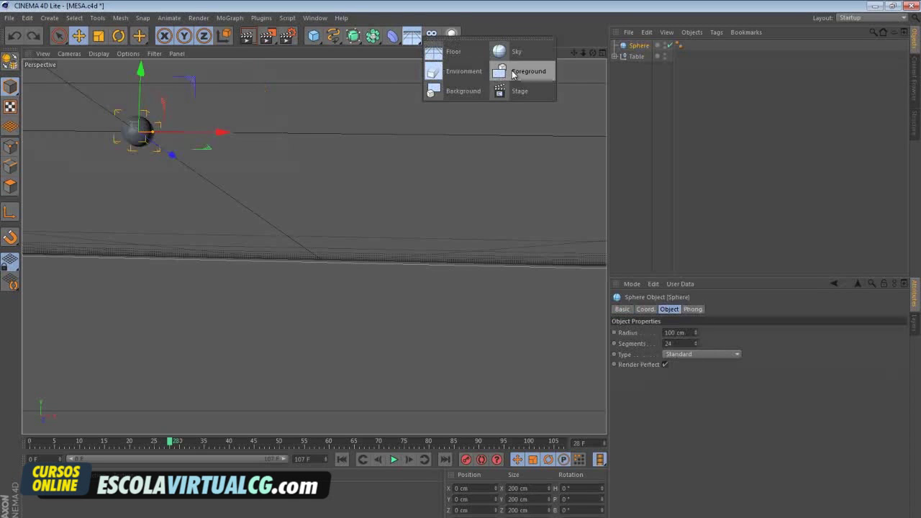
pyautogui.click(457, 92)
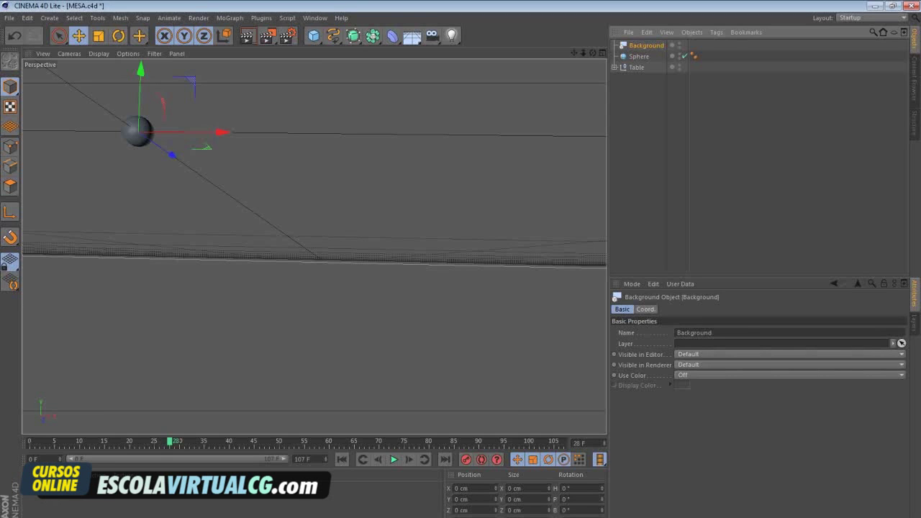
# Load Table.mov as a new material, copying the file to the project location, and apply it to the Background object
pyautogui.hotkey('alt', 'Tab')
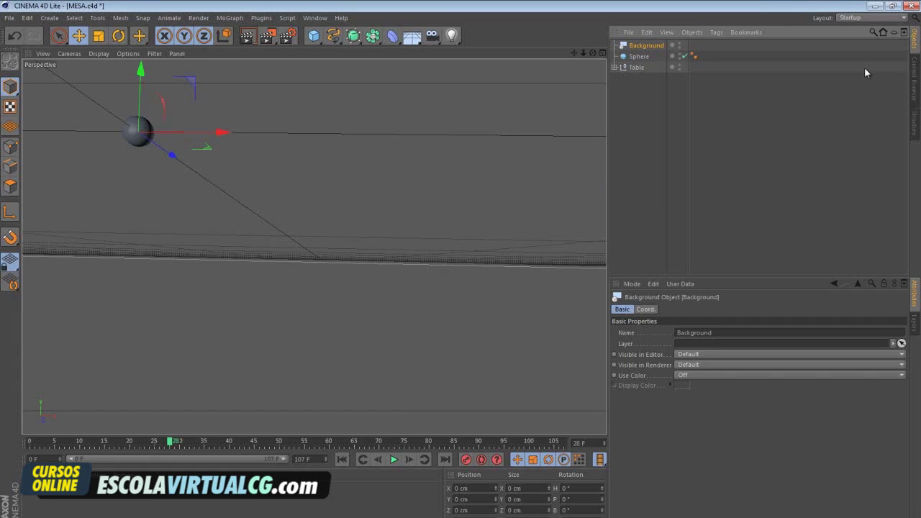
pyautogui.click(913, 6)
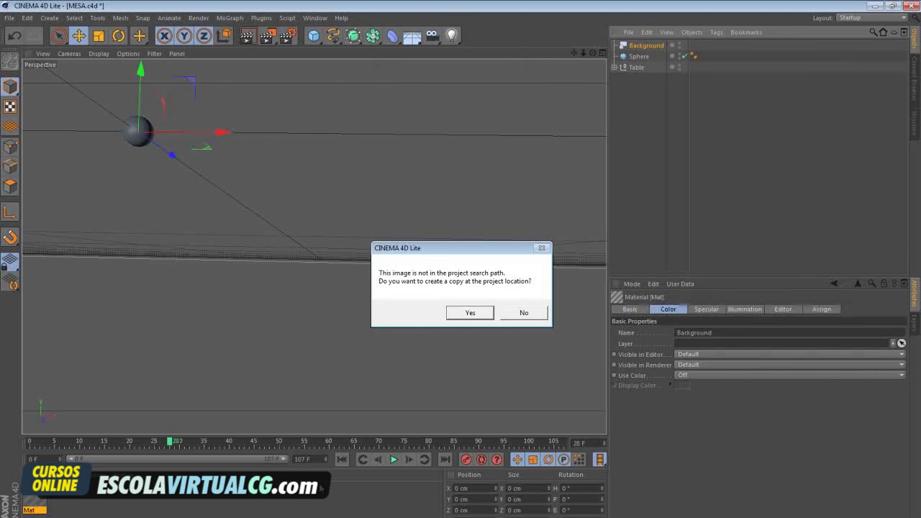
pyautogui.click(478, 314)
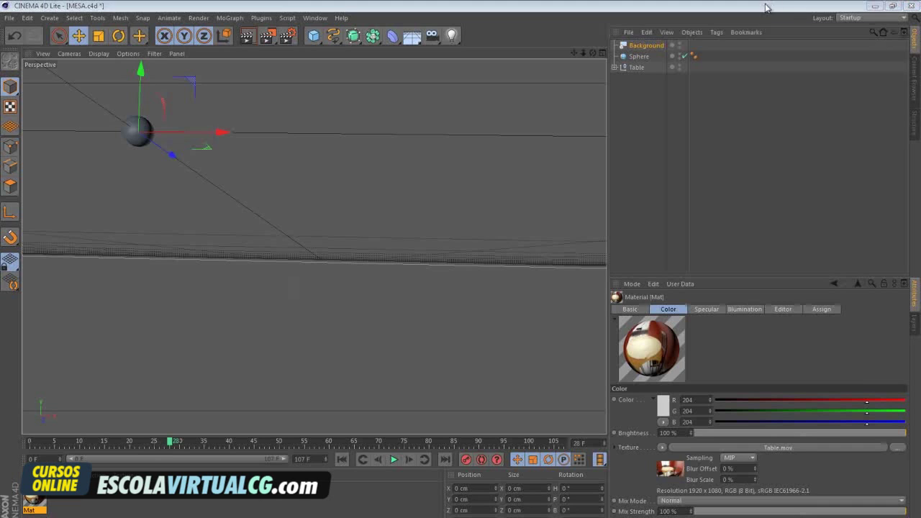
pyautogui.moveTo(32, 500); pyautogui.dragTo(649, 47)
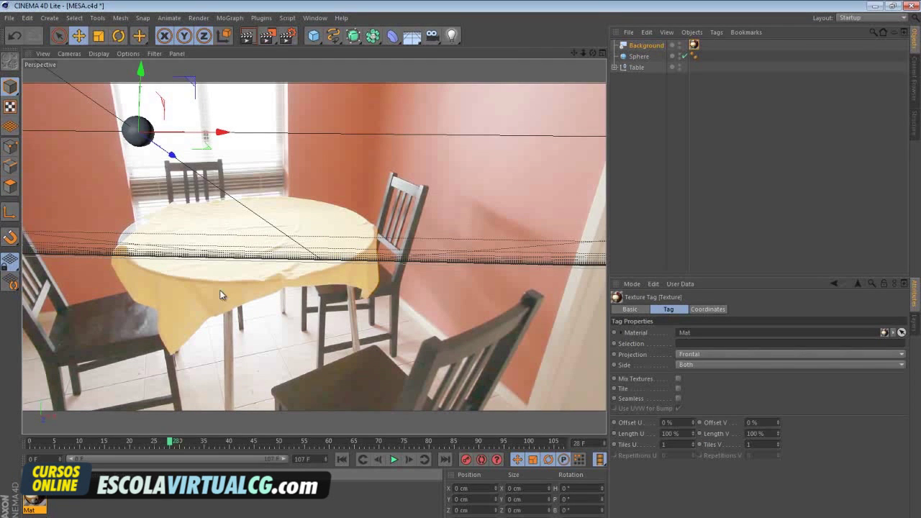
# Scrub through the timeline to check the background footage against the tracked camera's motion
pyautogui.click(164, 443)
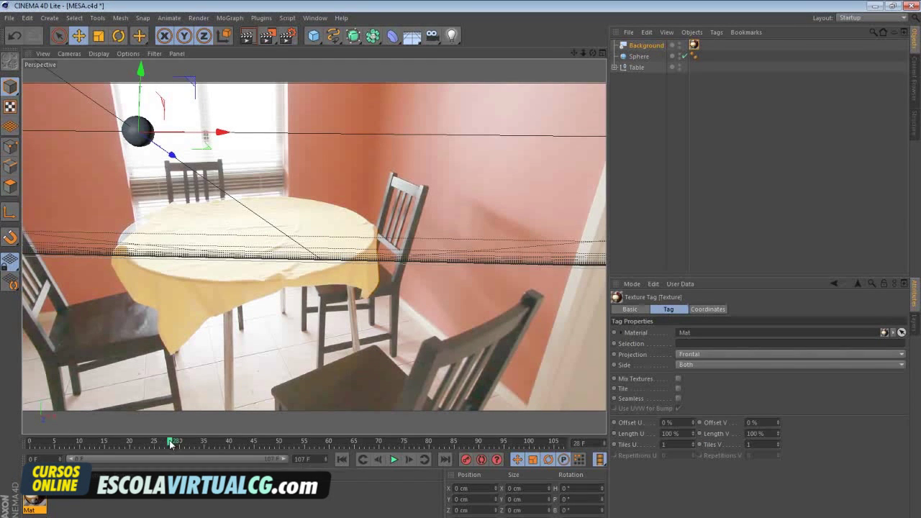
pyautogui.click(43, 440)
pyautogui.moveTo(112, 444); pyautogui.dragTo(195, 449)
pyautogui.moveTo(299, 448); pyautogui.dragTo(407, 448)
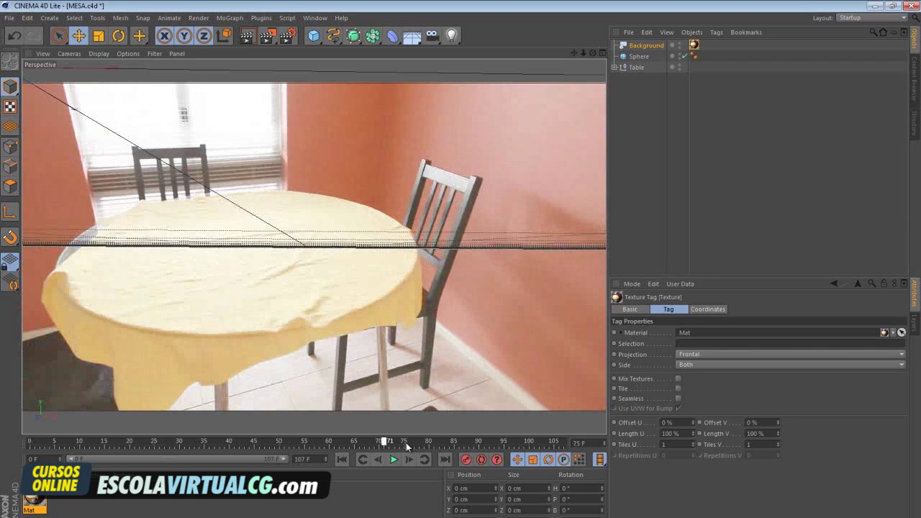
pyautogui.moveTo(205, 440); pyautogui.dragTo(141, 445)
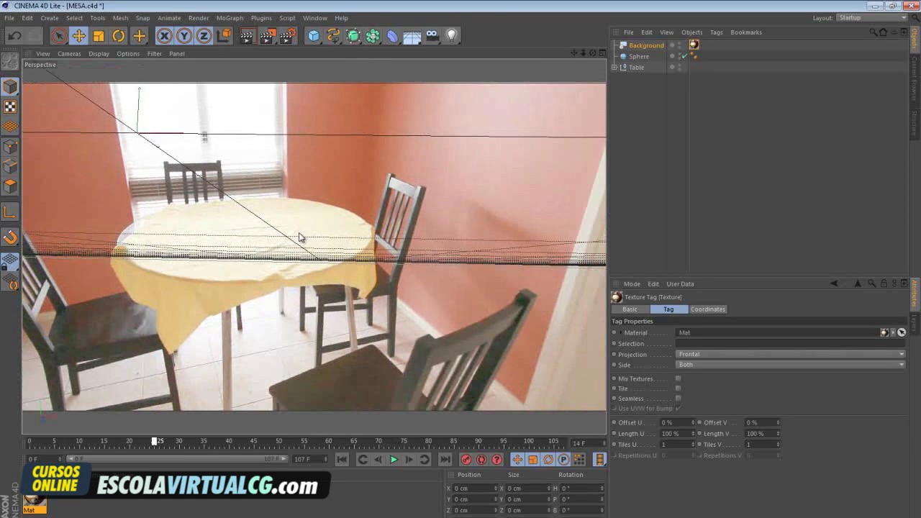
# Position the sphere at X 165 cm, Y -185 cm, Z 3570 cm and enlarge it to about 906 cm across
pyautogui.click(135, 139)
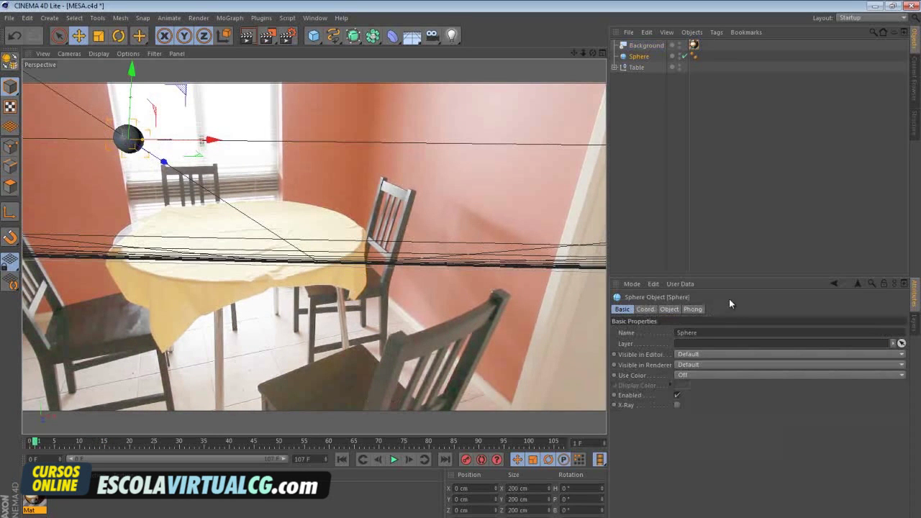
pyautogui.click(646, 309)
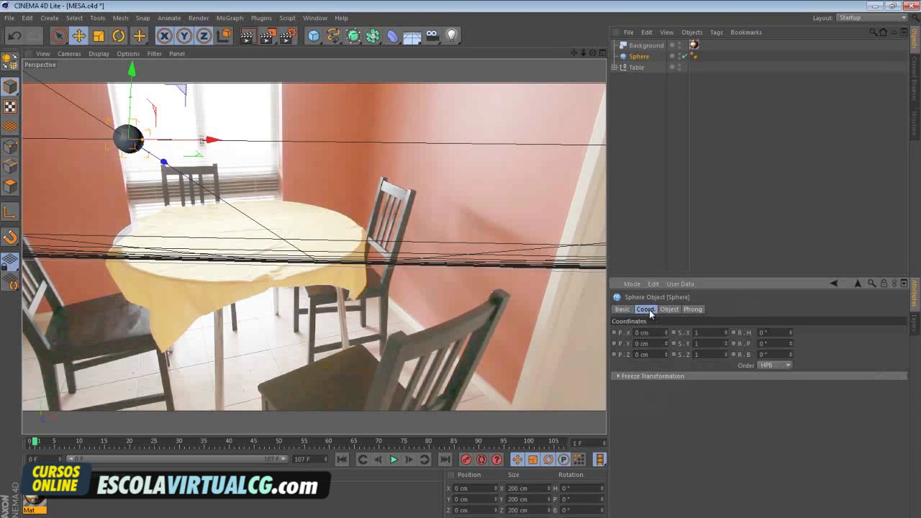
pyautogui.doubleClick(641, 333)
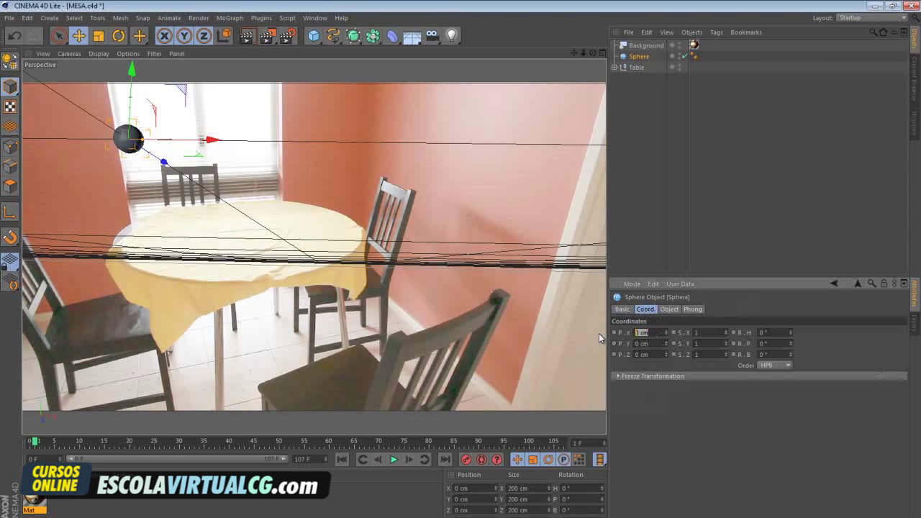
pyautogui.write('165')
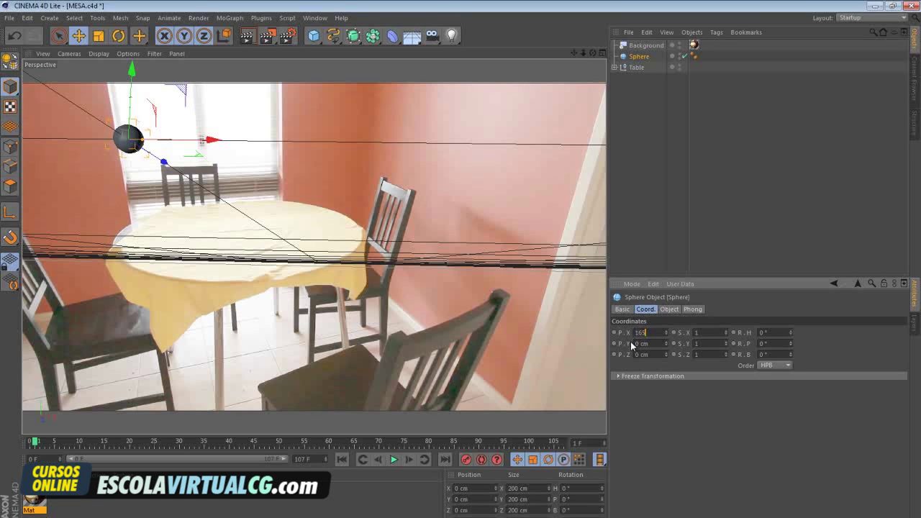
pyautogui.doubleClick(639, 343)
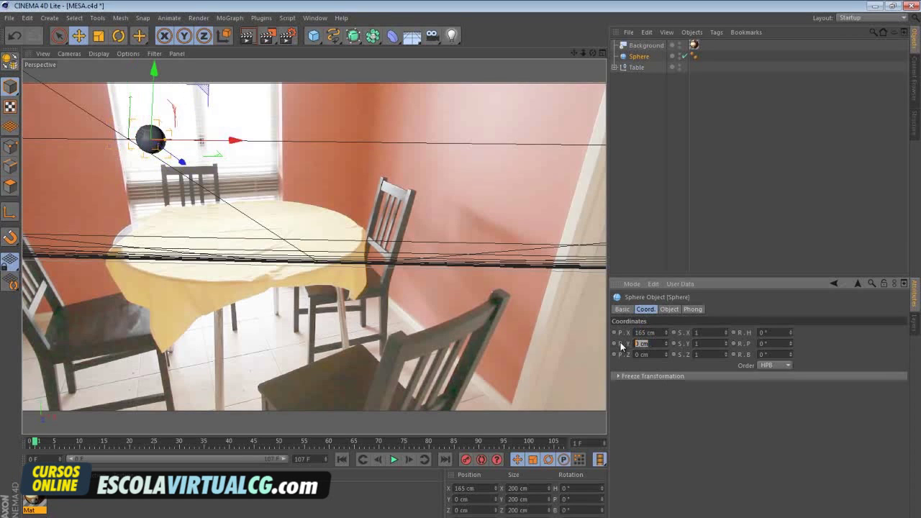
pyautogui.press('BackSpace')
pyautogui.write('-185')
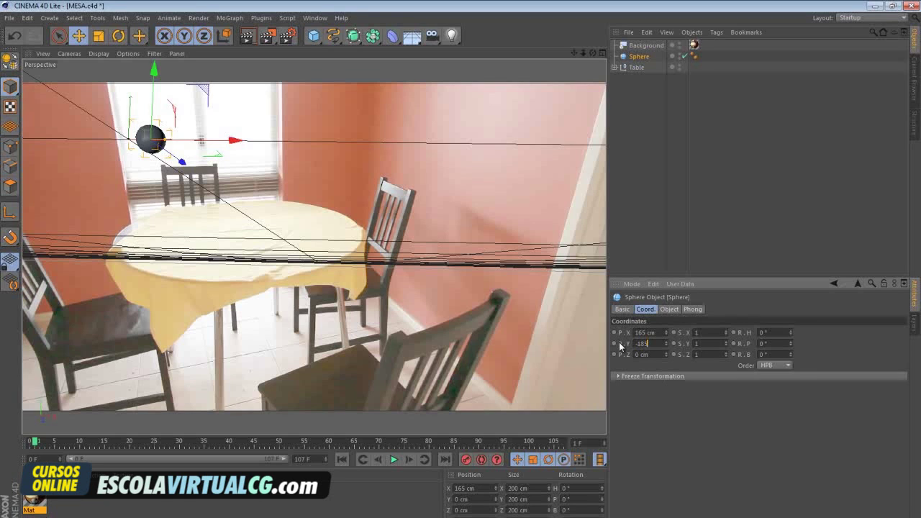
pyautogui.press('Tab')
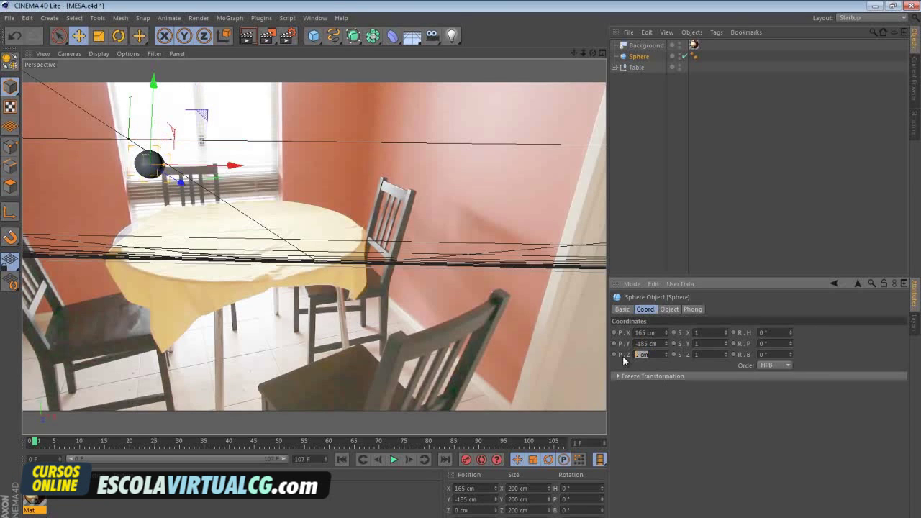
pyautogui.write('3570')
pyautogui.press('Return')
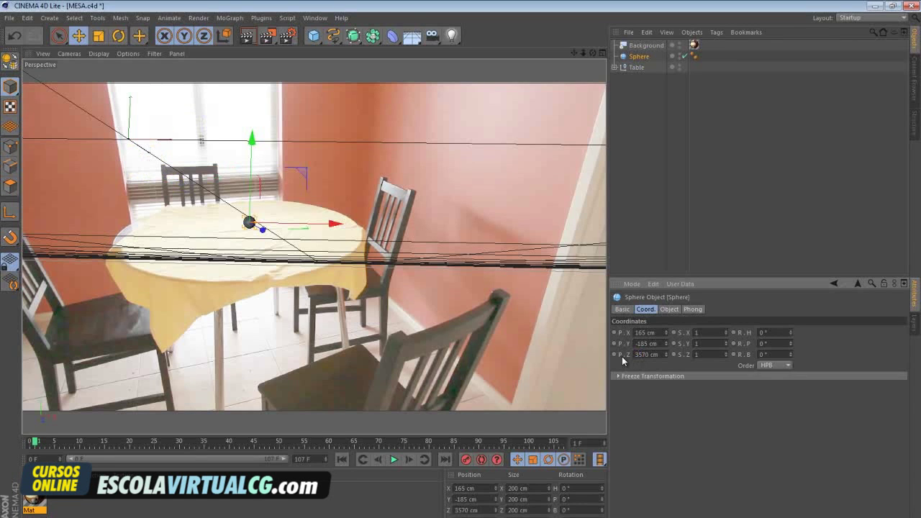
pyautogui.moveTo(255, 229); pyautogui.dragTo(277, 229)
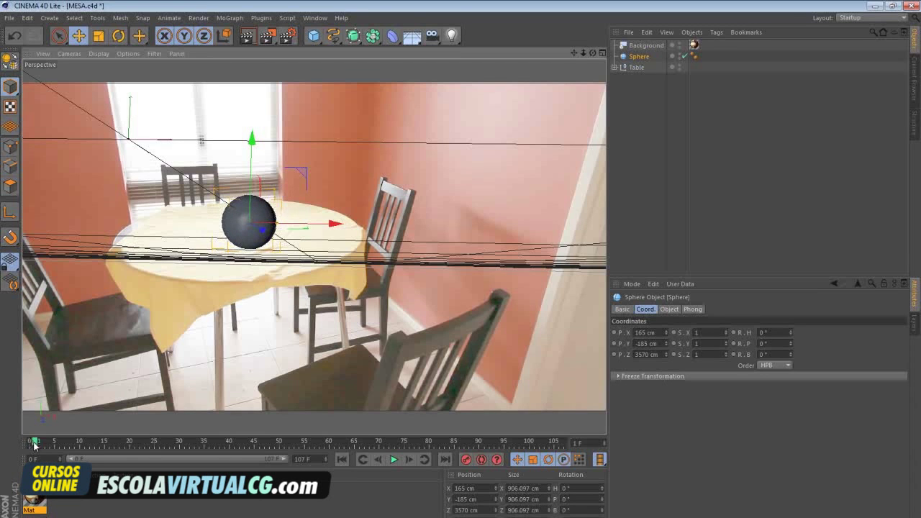
# Step through the timeline to frame 101 to check how the sphere sits on the table during the camera move
pyautogui.click(70, 442)
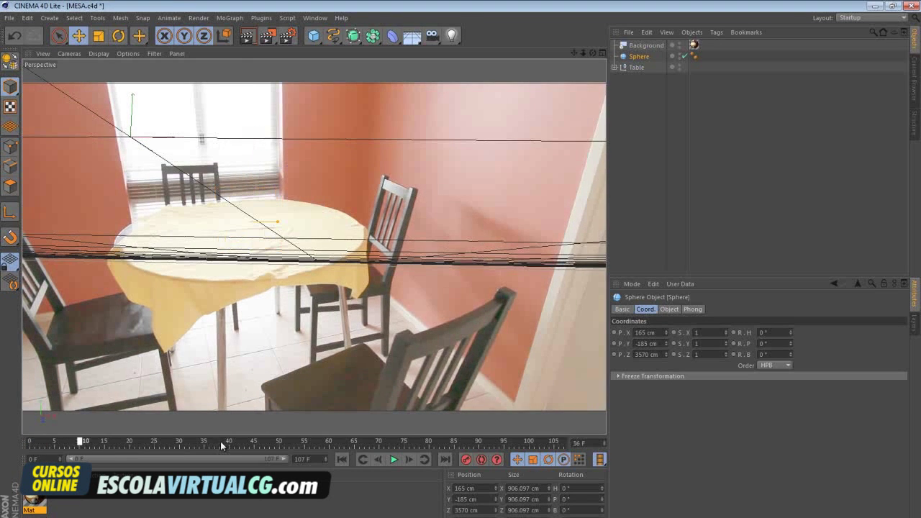
pyautogui.click(210, 441)
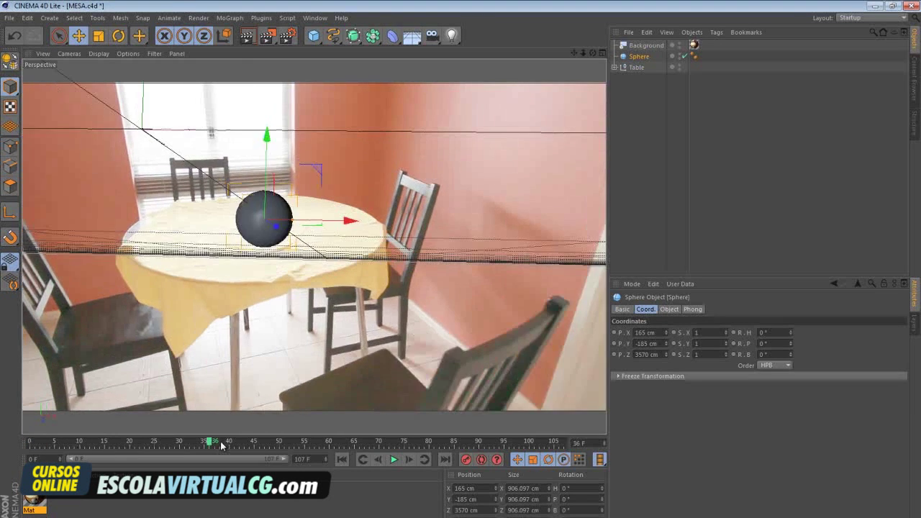
pyautogui.click(360, 441)
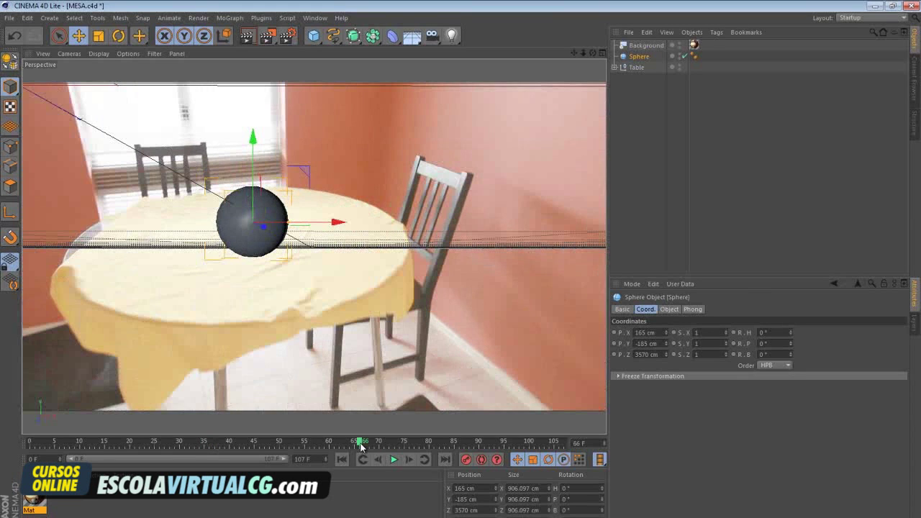
pyautogui.click(495, 441)
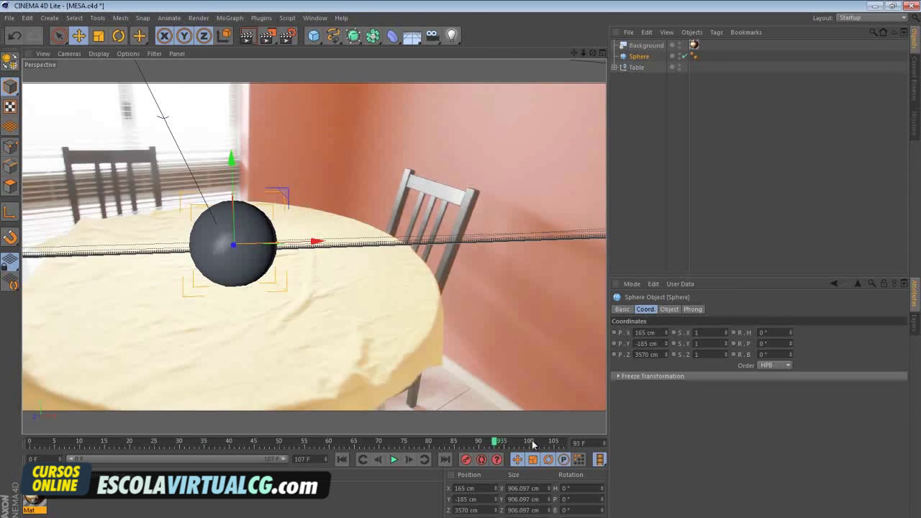
pyautogui.click(533, 442)
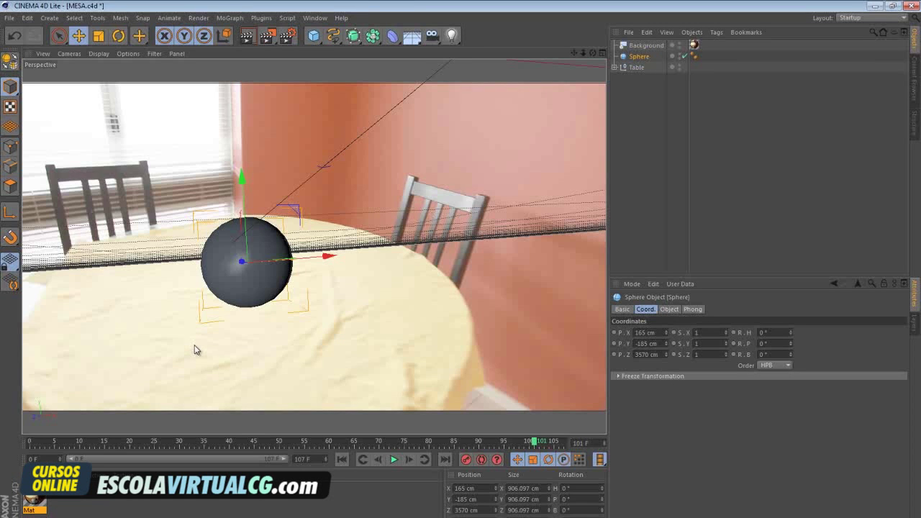
# Save the MESA.c4d scene and switch back to After Effects to update the linked layer
pyautogui.click(9, 18)
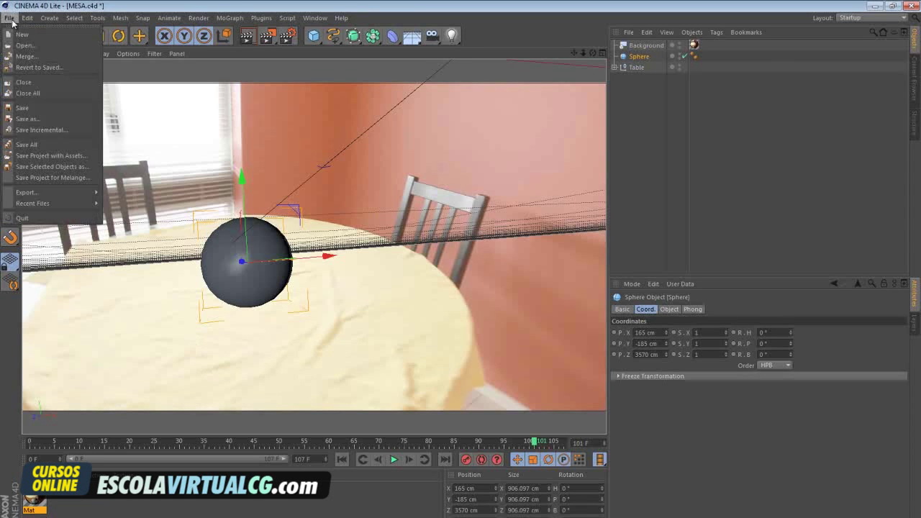
pyautogui.click(24, 108)
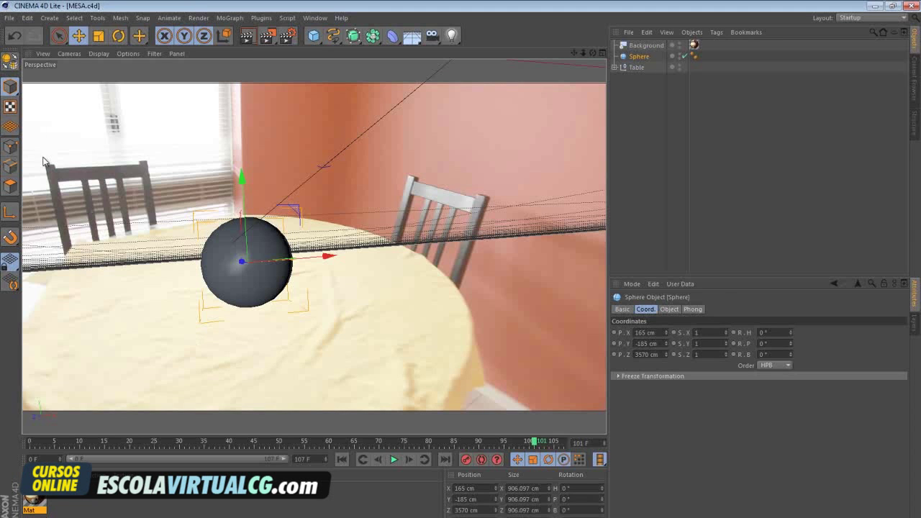
pyautogui.hotkey('alt', 'Tab')
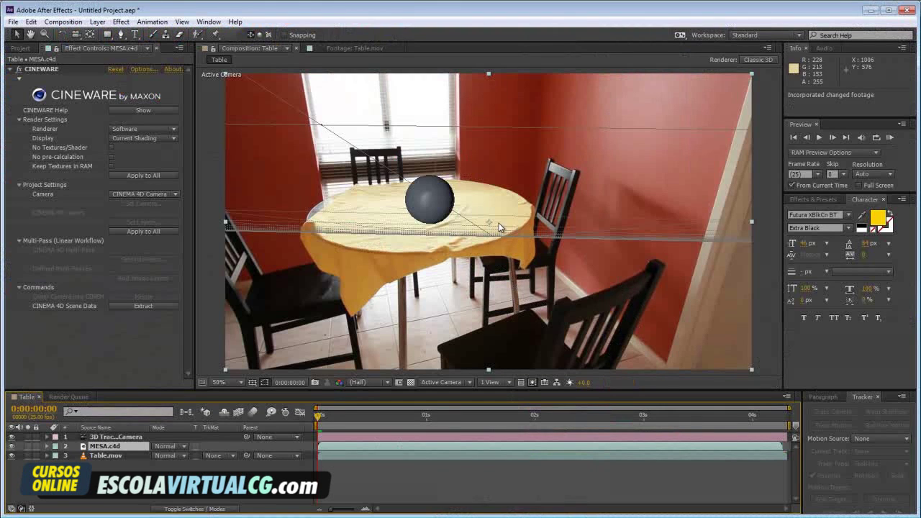
# Scrub the Table composition through 0:00:00:22 and 0:00:02:00 to check the sphere against the footage, returning to the first frame
pyautogui.click(322, 416)
pyautogui.moveTo(372, 414); pyautogui.dragTo(414, 416)
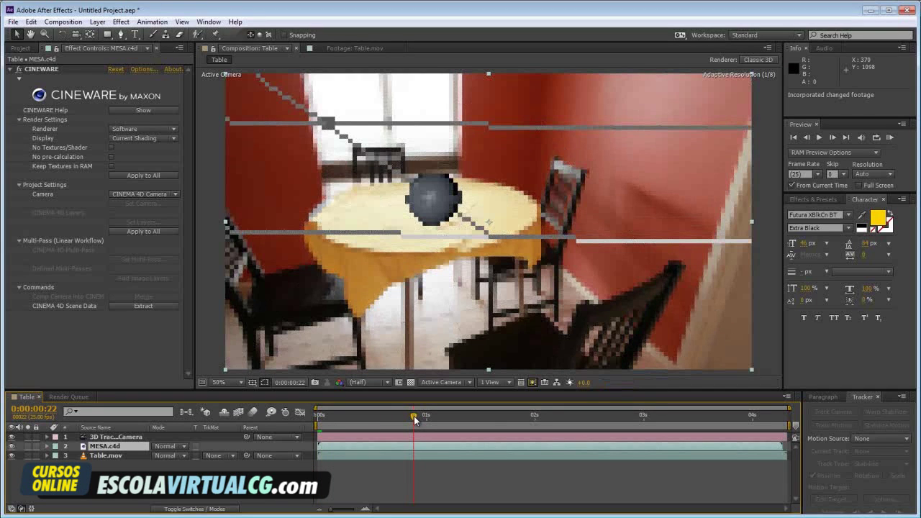
pyautogui.click(536, 417)
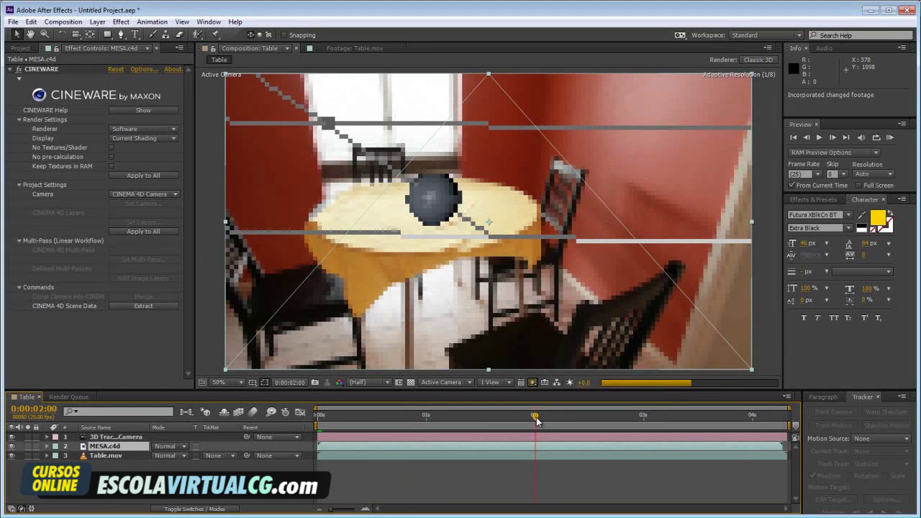
pyautogui.press('pageup')
pyautogui.click(326, 417)
pyautogui.click(318, 416)
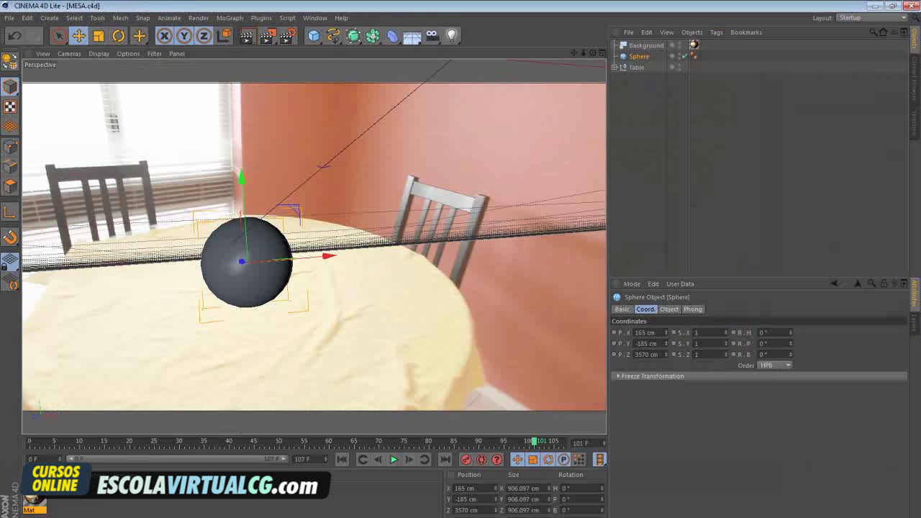
# In CINEMA 4D Lite, create a new material and set its color to pale pink, R 228, G 189, B 174
pyautogui.doubleClick(67, 501)
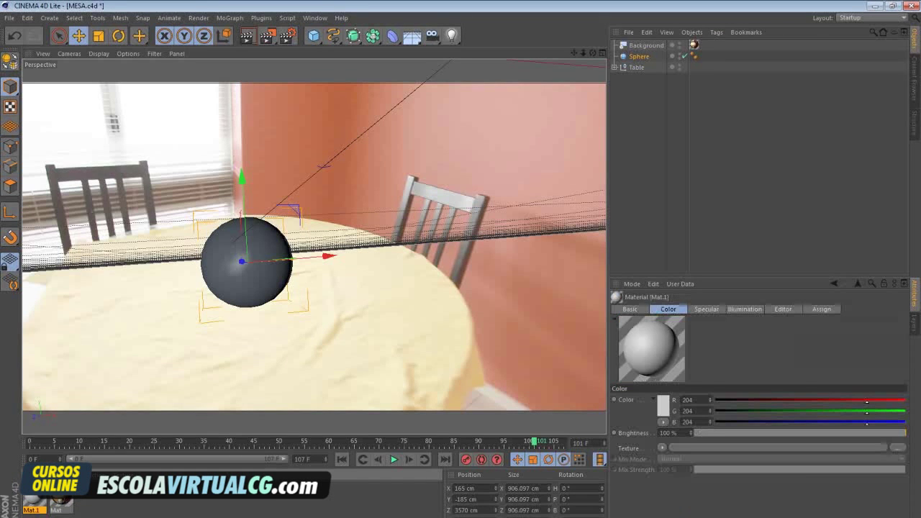
pyautogui.click(663, 405)
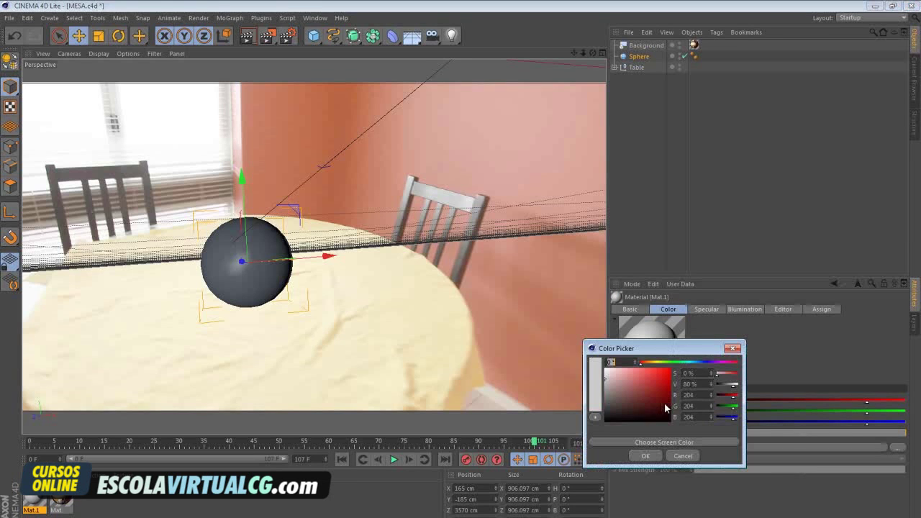
pyautogui.moveTo(622, 381); pyautogui.dragTo(620, 374)
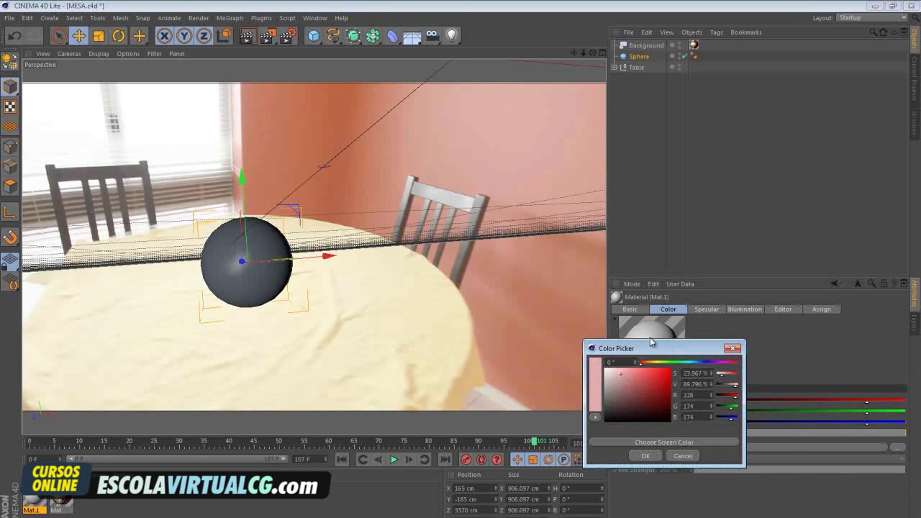
pyautogui.click(645, 364)
pyautogui.click(645, 456)
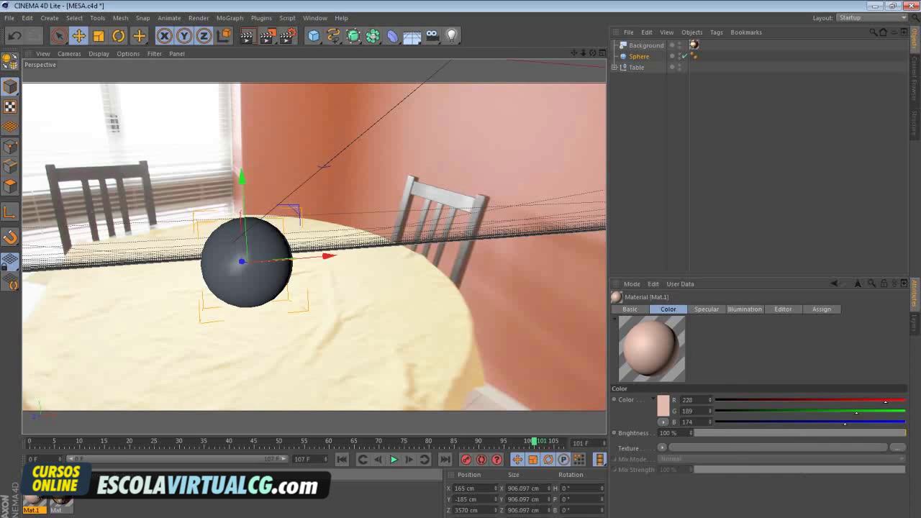
# Enable Reflection on the pink material and load Table.mov as its texture, copying the file to the project location
pyautogui.doubleClick(32, 501)
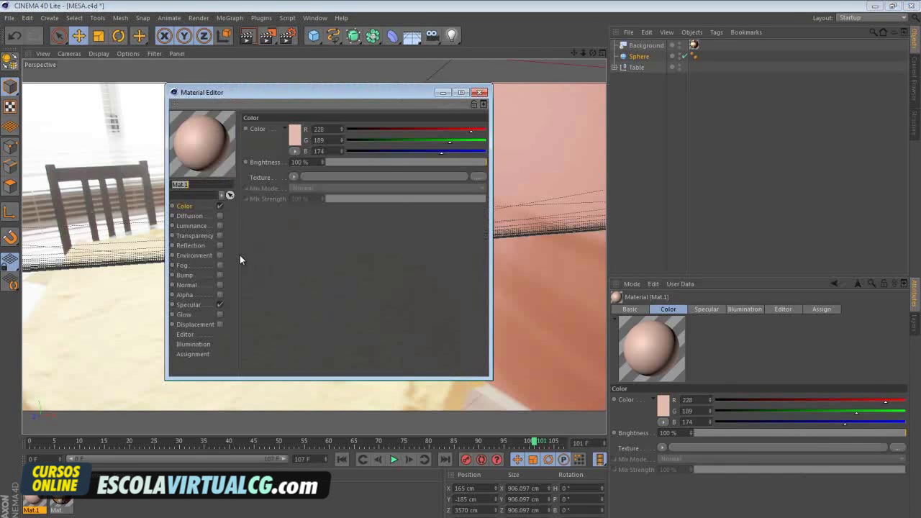
pyautogui.moveTo(274, 100); pyautogui.dragTo(480, 219)
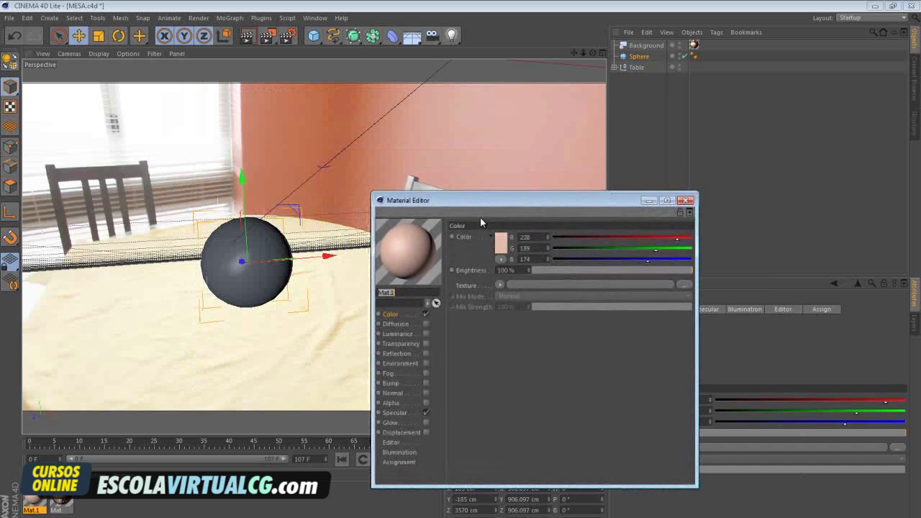
pyautogui.click(427, 354)
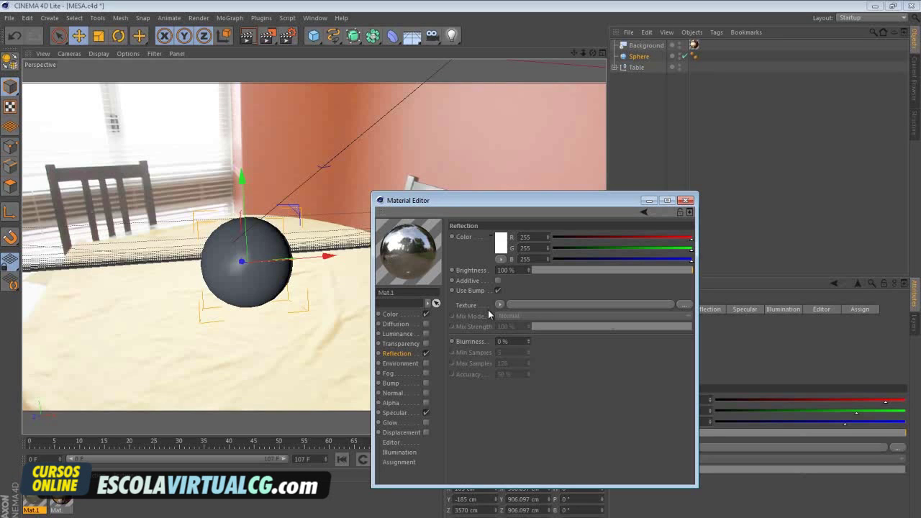
pyautogui.click(685, 306)
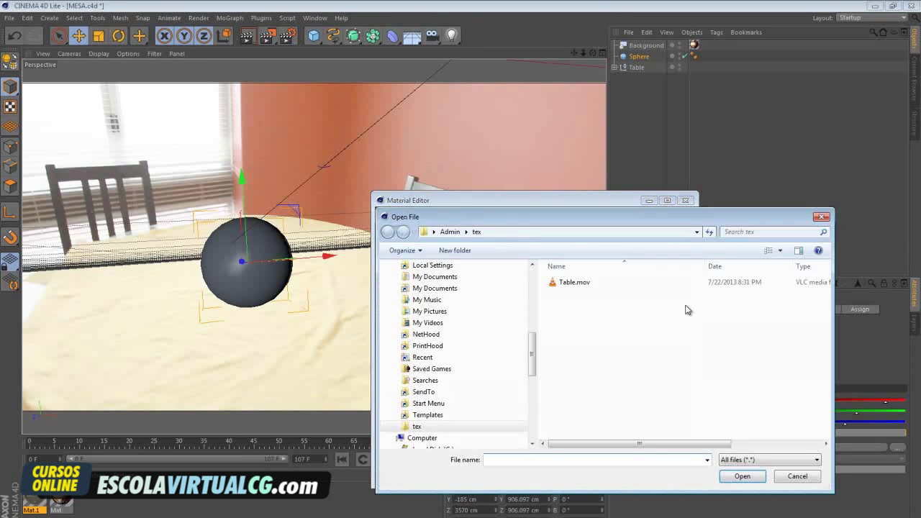
pyautogui.click(555, 287)
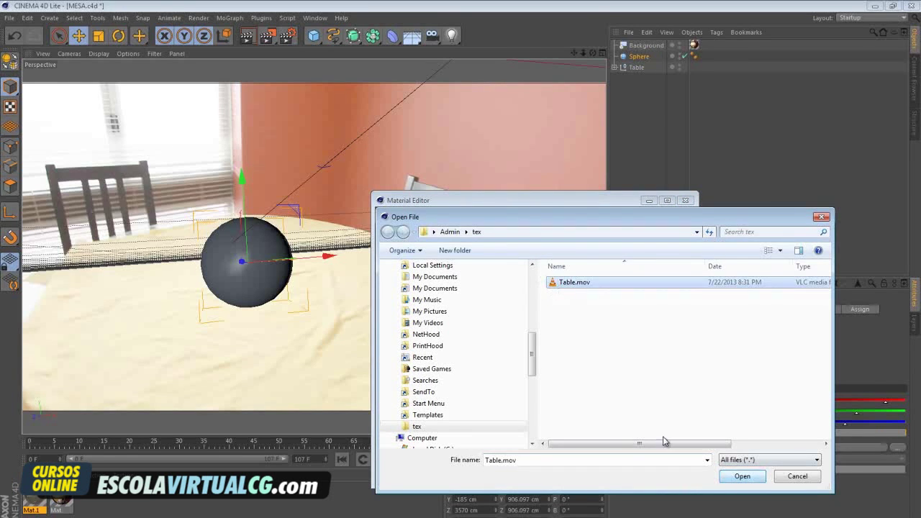
pyautogui.click(741, 476)
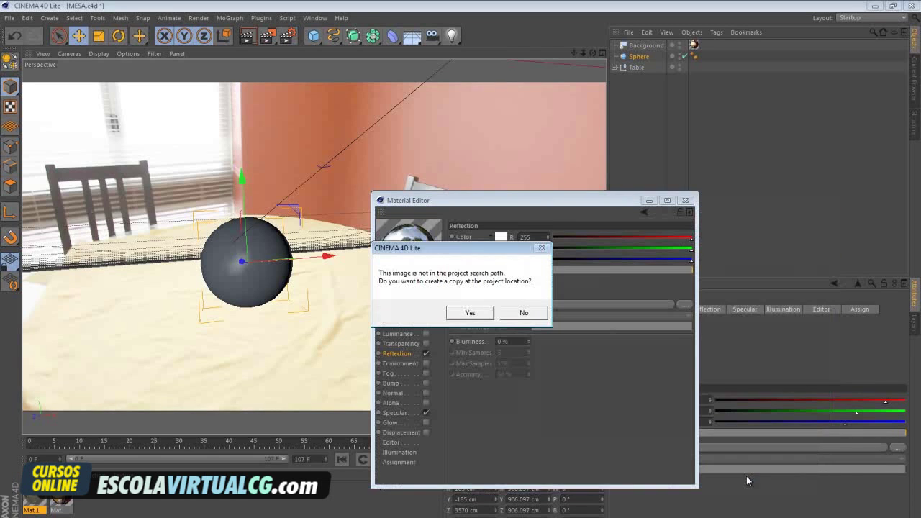
pyautogui.click(487, 313)
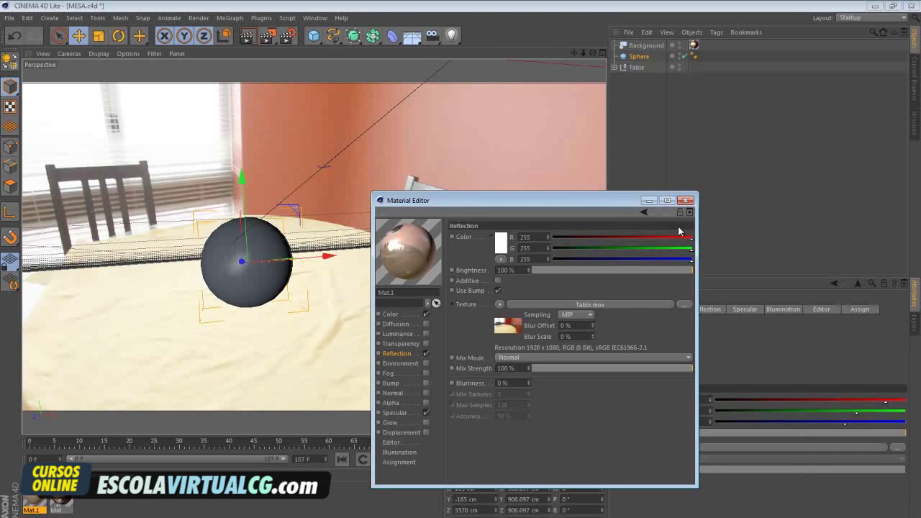
# Enable the material's Environment channel with a project copy of Table.mov as its texture, and close the Material Editor
pyautogui.click(425, 364)
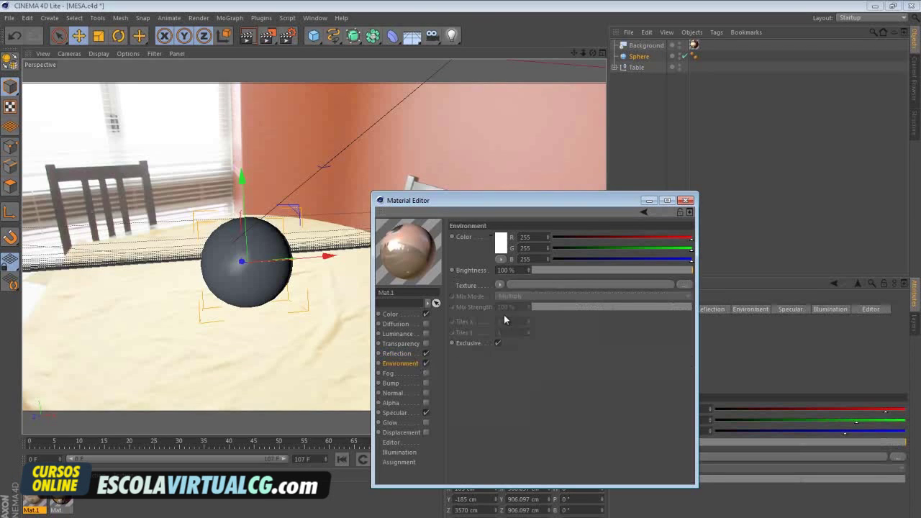
pyautogui.click(684, 286)
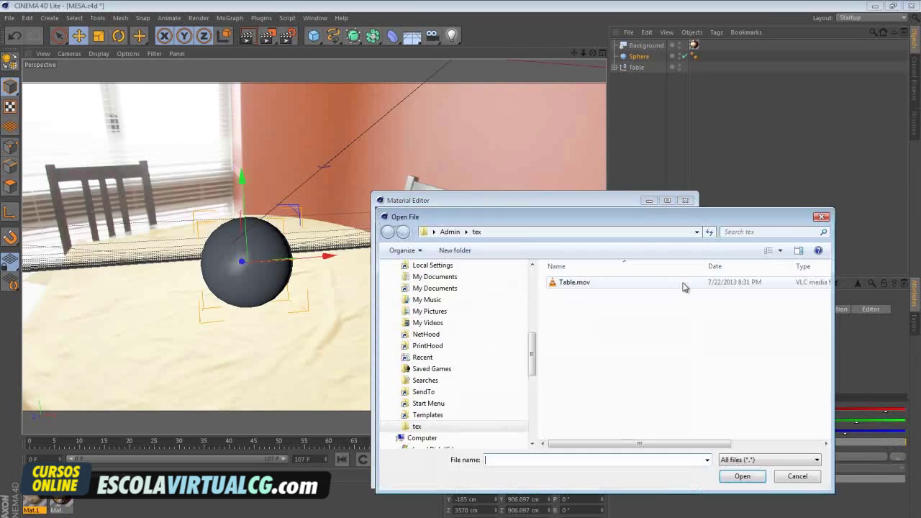
pyautogui.doubleClick(586, 284)
pyautogui.click(472, 313)
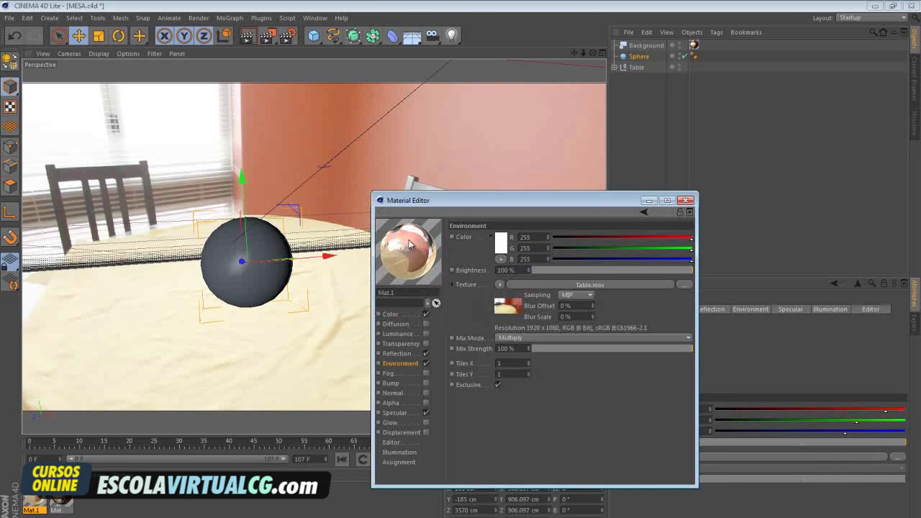
pyautogui.click(687, 202)
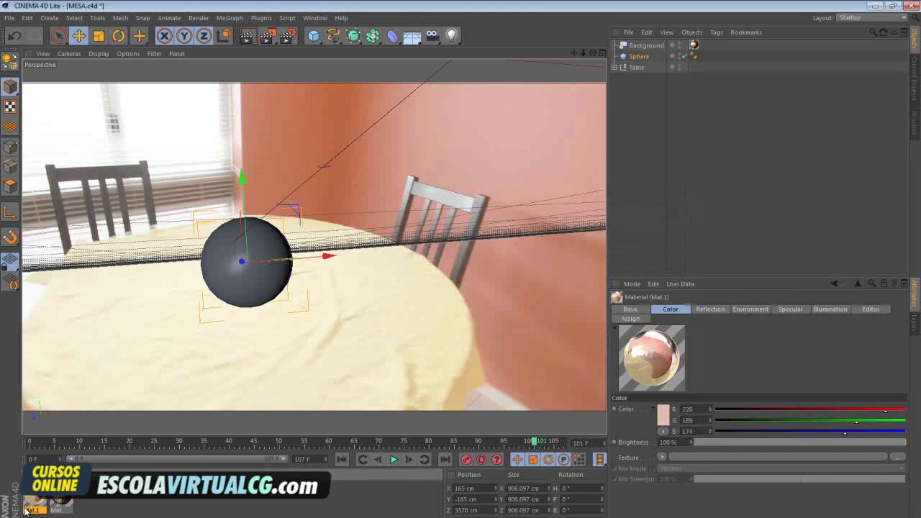
# Apply the reflective material to the sphere and render the perspective view to preview it
pyautogui.moveTo(35, 497); pyautogui.dragTo(640, 59)
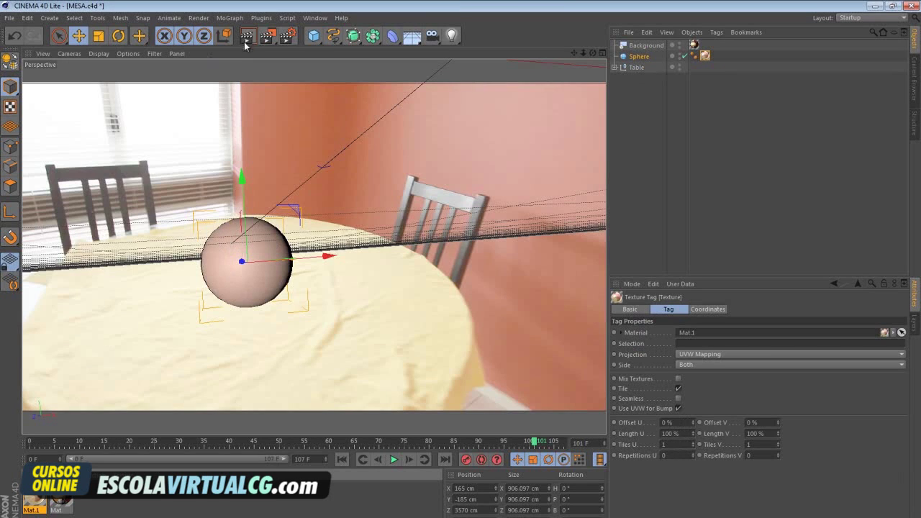
pyautogui.hotkey('ctrl', 'r')
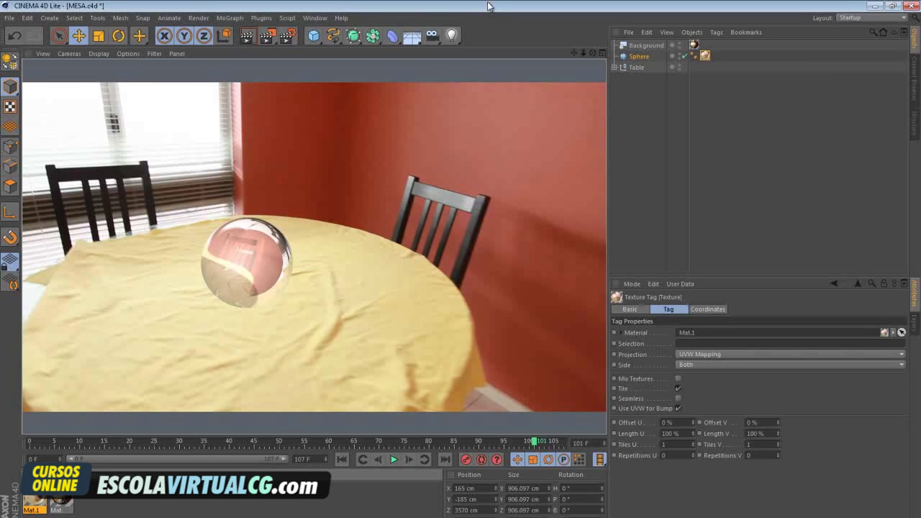
# Add a light to the scene and keep it selected for editing
pyautogui.click(452, 36)
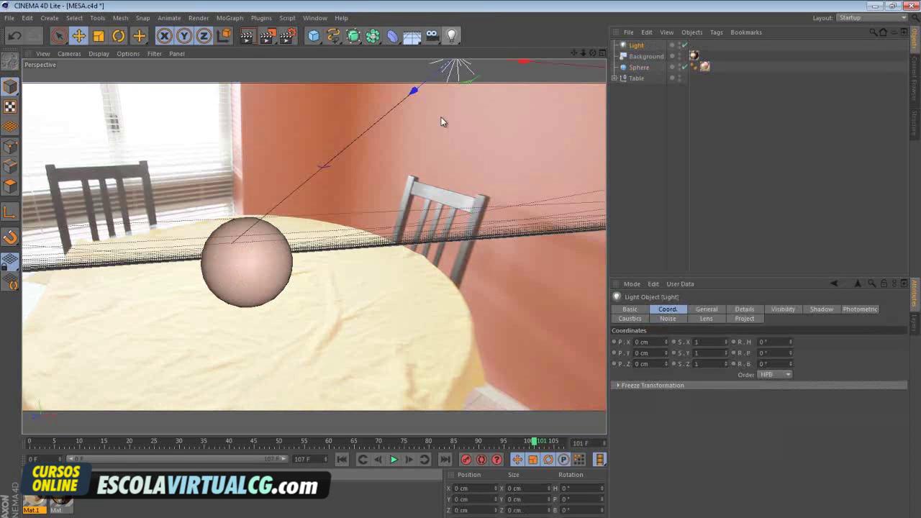
pyautogui.click(458, 69)
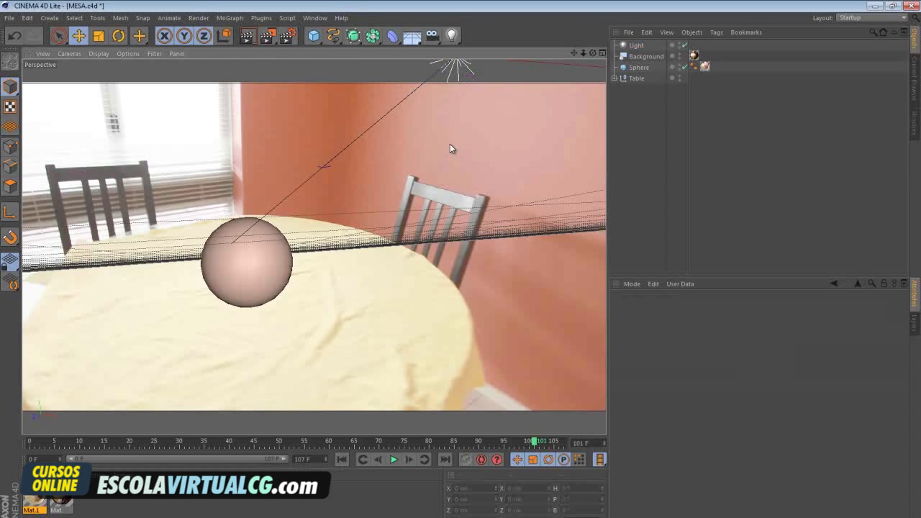
pyautogui.click(636, 45)
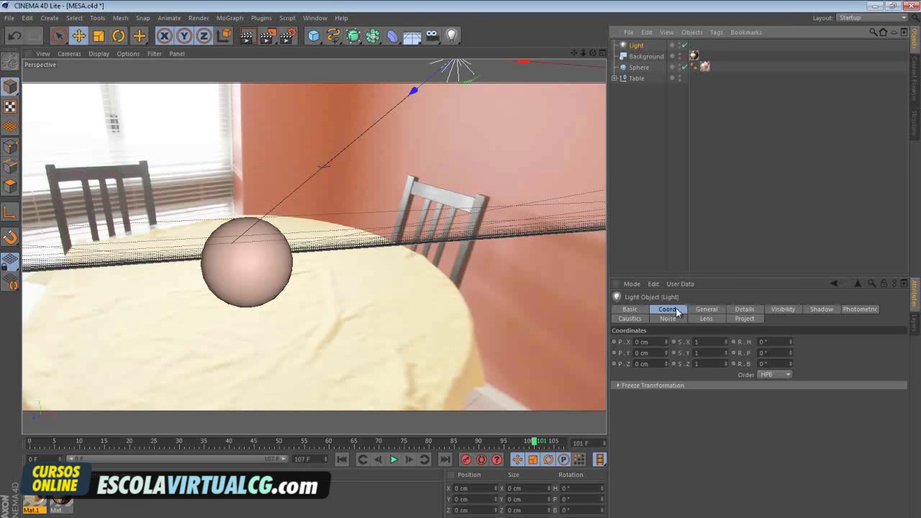
# Position the light at X -615 cm, Y 2085 cm, Z 3945 cm
pyautogui.doubleClick(644, 342)
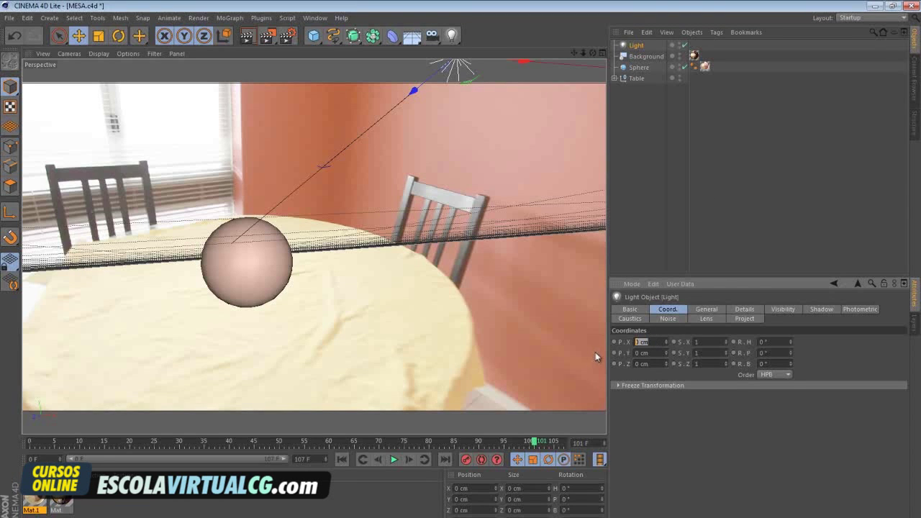
pyautogui.write('-615')
pyautogui.press('Return')
pyautogui.click(657, 353)
pyautogui.write('2')
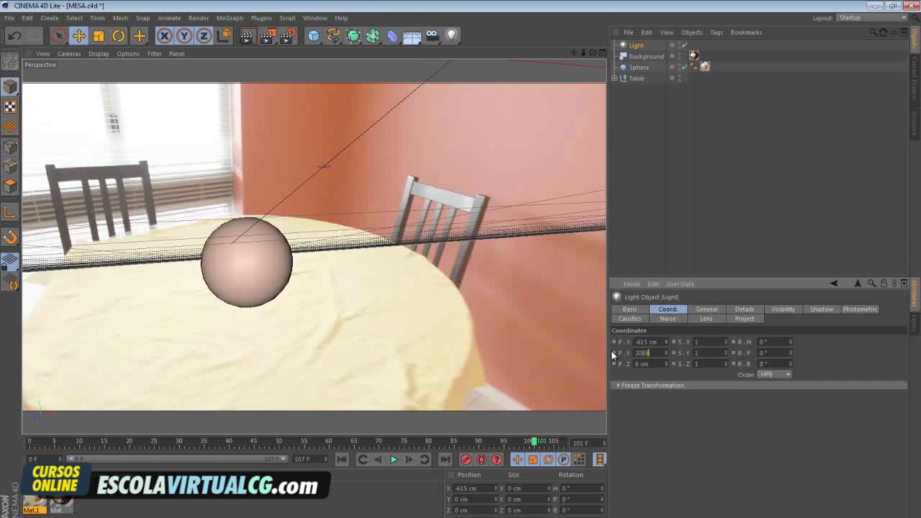
pyautogui.write('085')
pyautogui.press('Return')
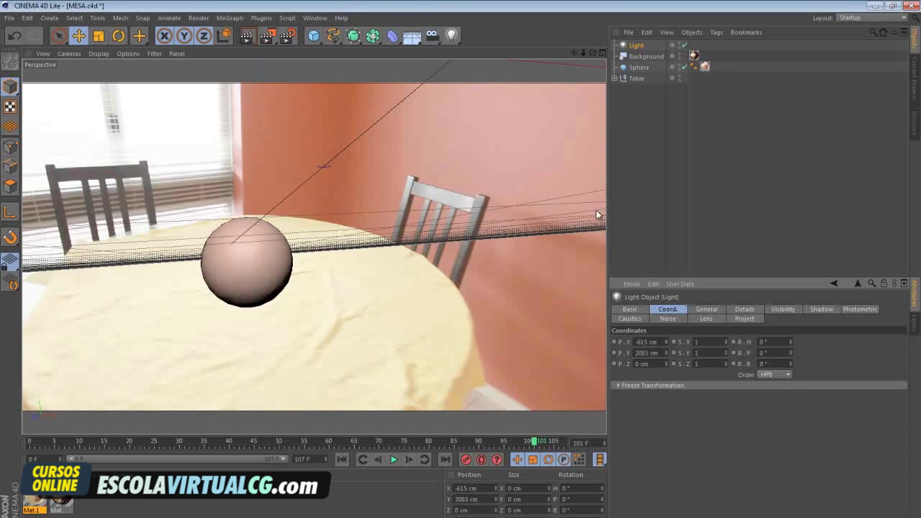
pyautogui.click(636, 364)
pyautogui.write('3945')
pyautogui.press('Return')
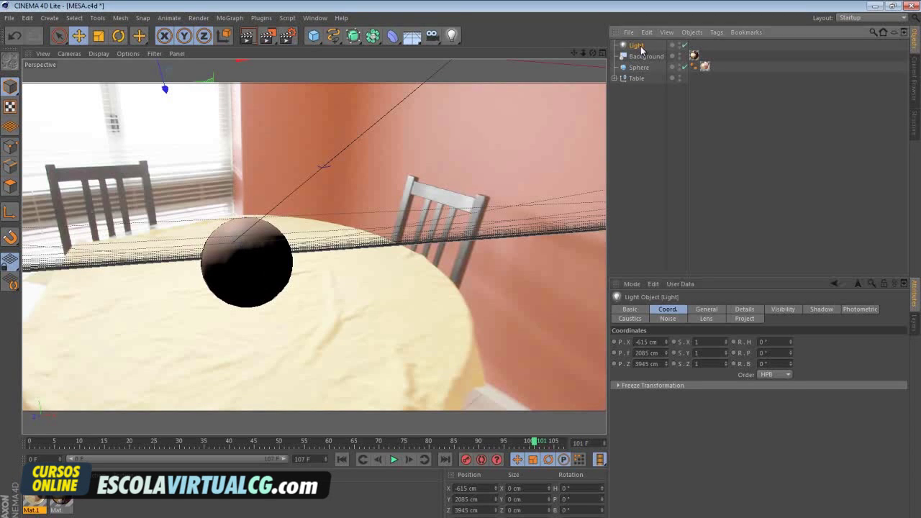
# Set the light's shadow type to Area and render the perspective view to preview the lighting
pyautogui.click(643, 311)
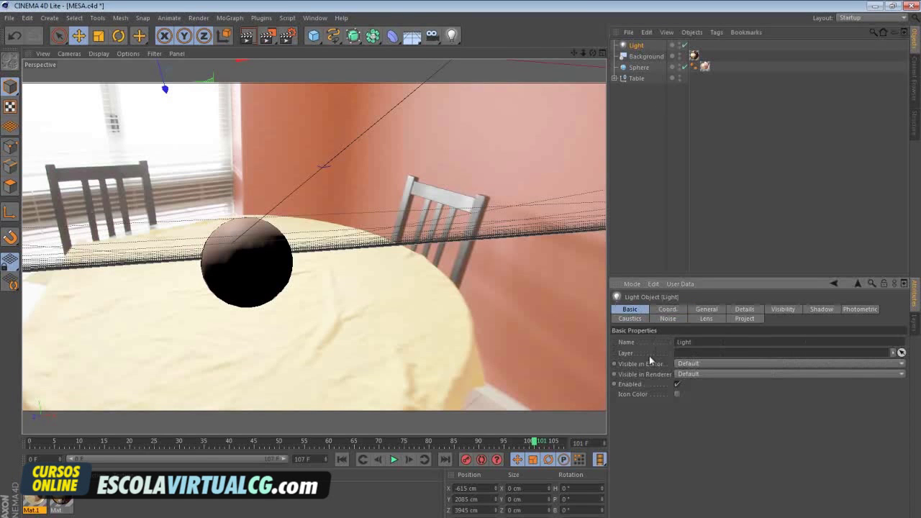
pyautogui.click(707, 311)
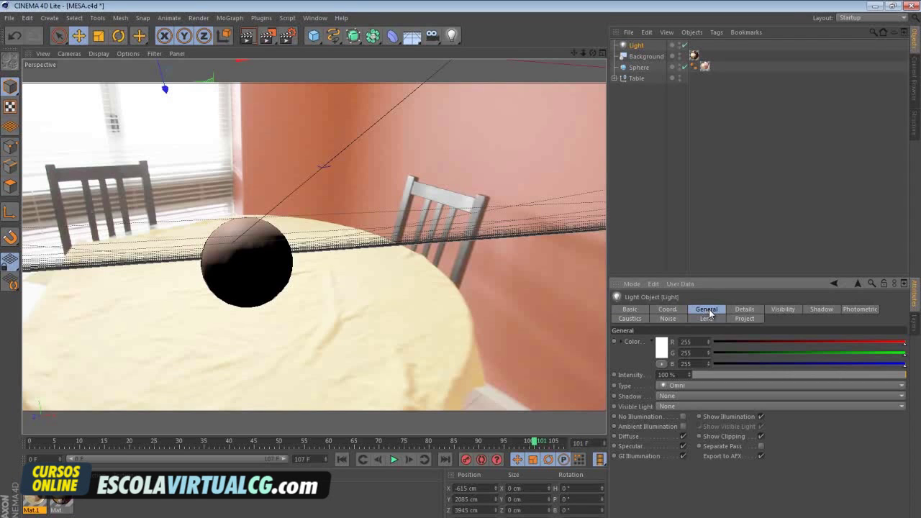
pyautogui.click(681, 396)
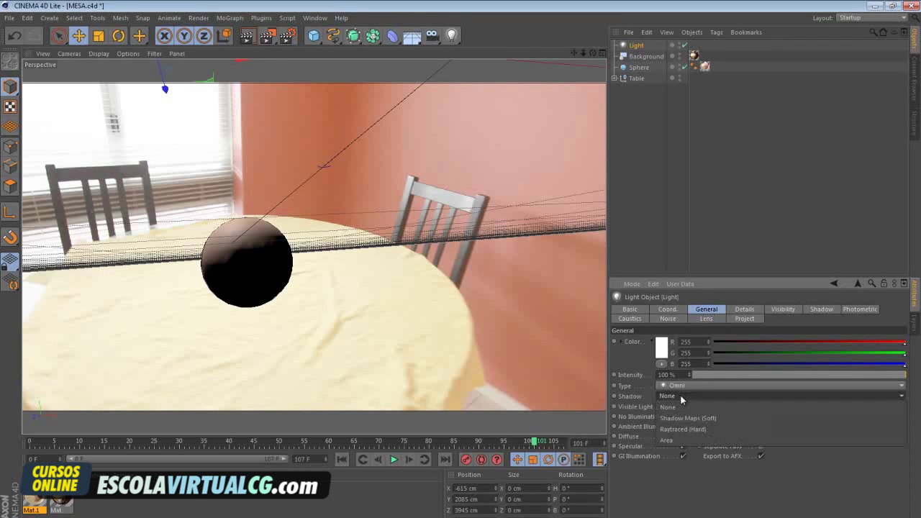
pyautogui.click(675, 439)
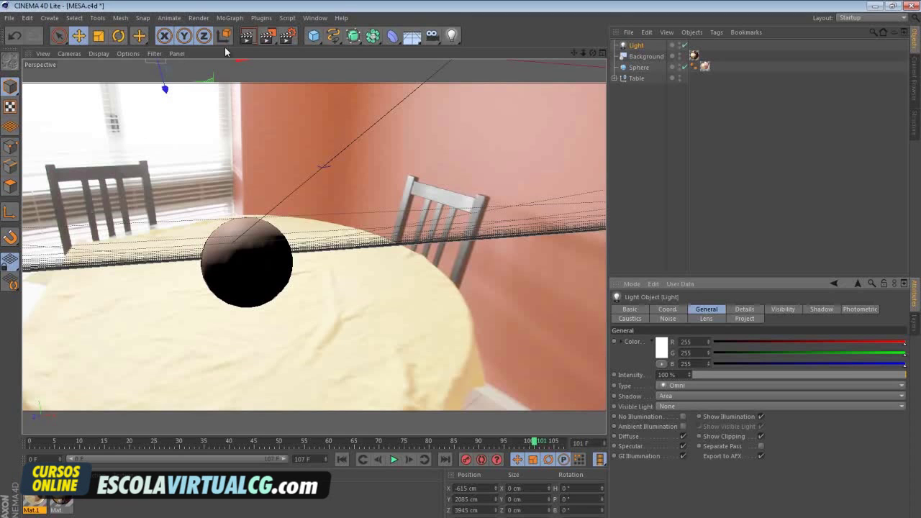
pyautogui.click(246, 39)
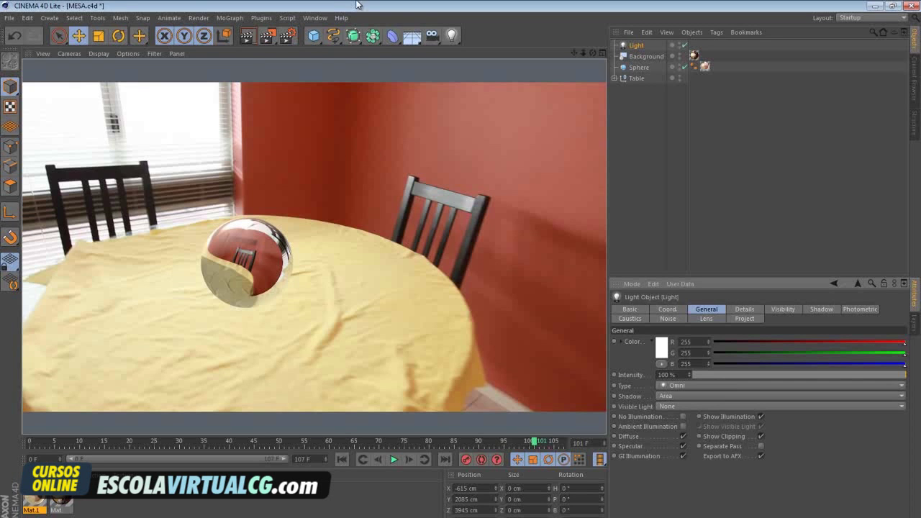
# Add a Floor object to the scene and show the four-view layout
pyautogui.click(421, 44)
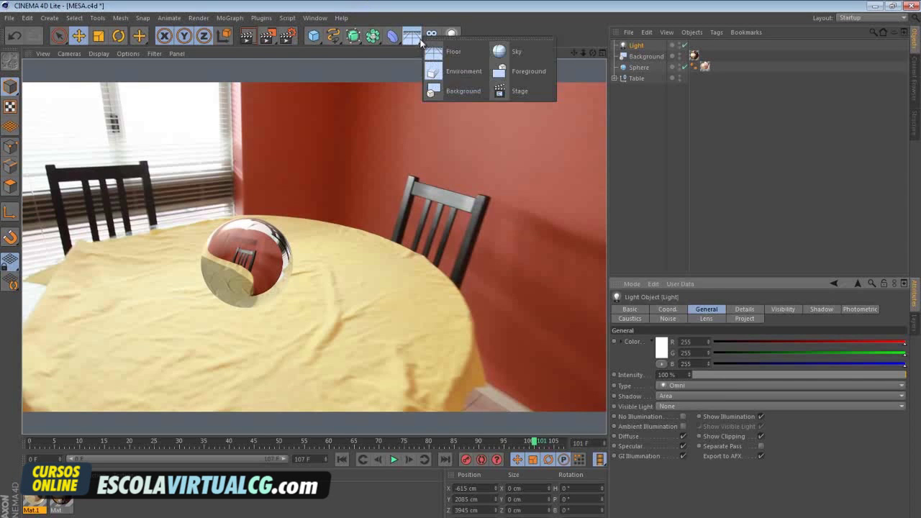
pyautogui.click(436, 50)
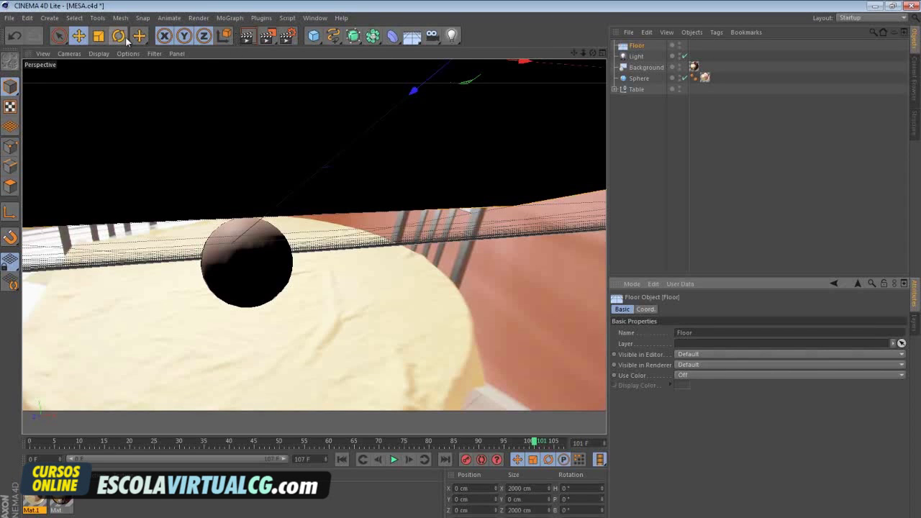
pyautogui.click(602, 52)
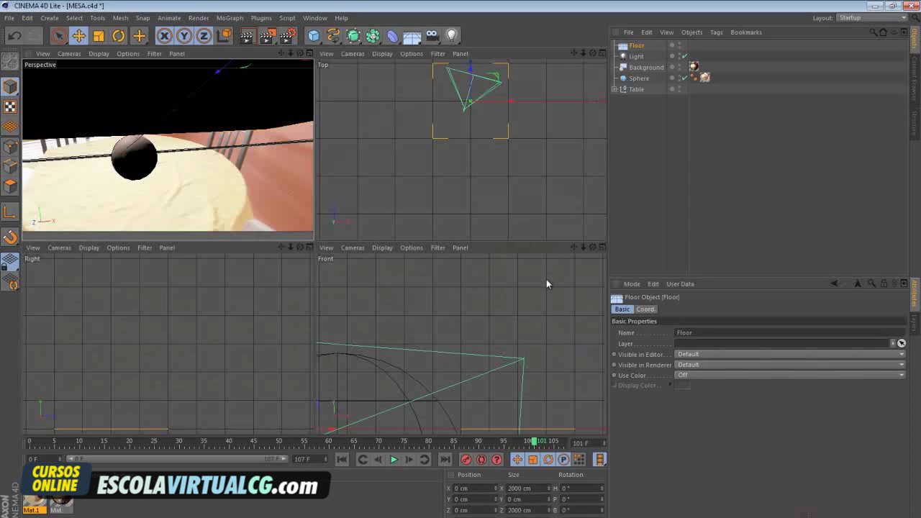
# Move the floor back along Z to about 1803 cm in the top view
pyautogui.middleClick(421, 151)
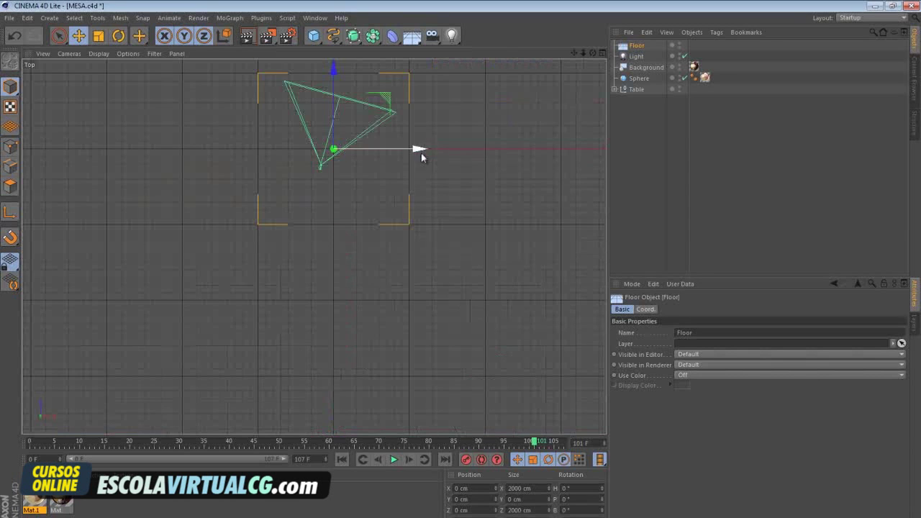
pyautogui.click(604, 53)
pyautogui.moveTo(575, 53); pyautogui.dragTo(555, 111)
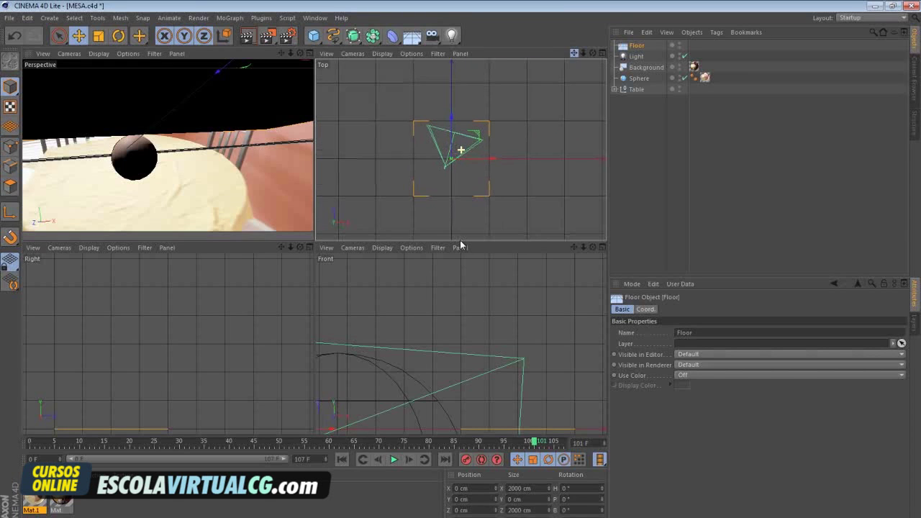
pyautogui.click(140, 35)
pyautogui.moveTo(451, 118); pyautogui.dragTo(461, 272)
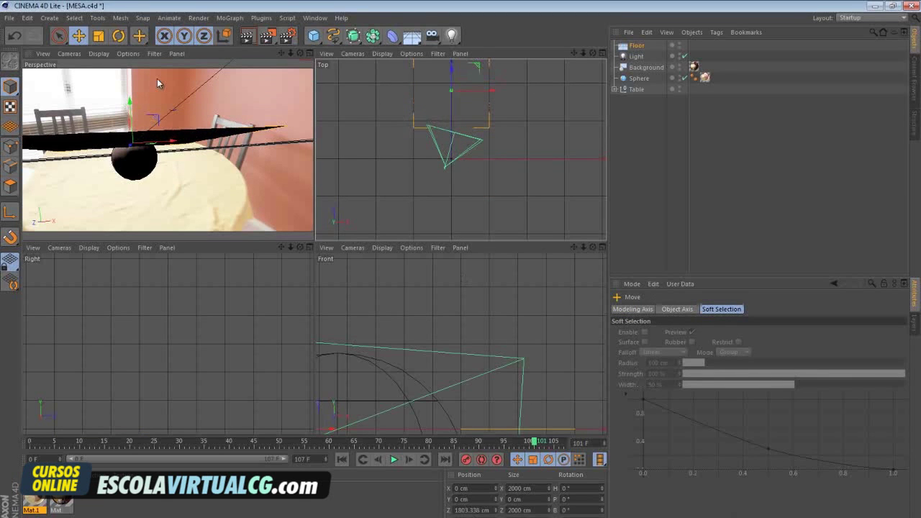
# Rotate the floor to about H 22.9°, P 30.1°, B -12° to match the tilt of the tabletop
pyautogui.click(118, 36)
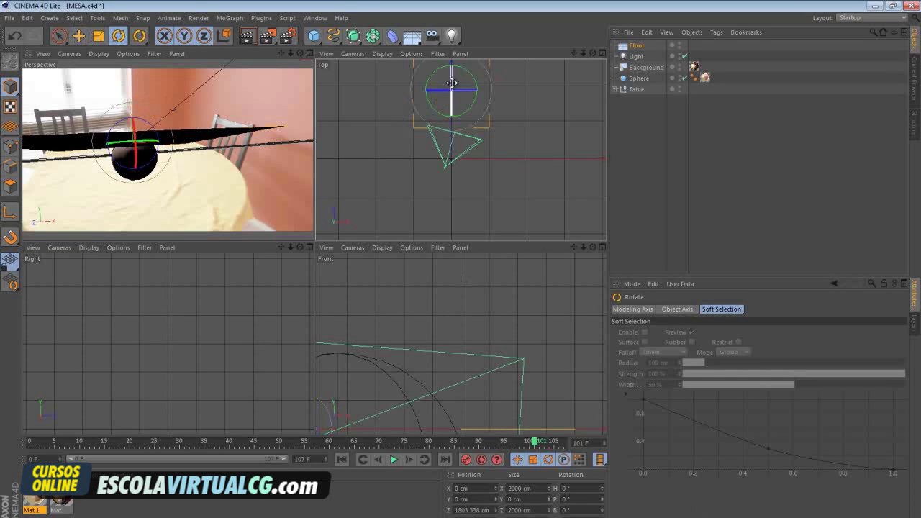
pyautogui.click(309, 53)
pyautogui.moveTo(245, 210); pyautogui.dragTo(236, 259)
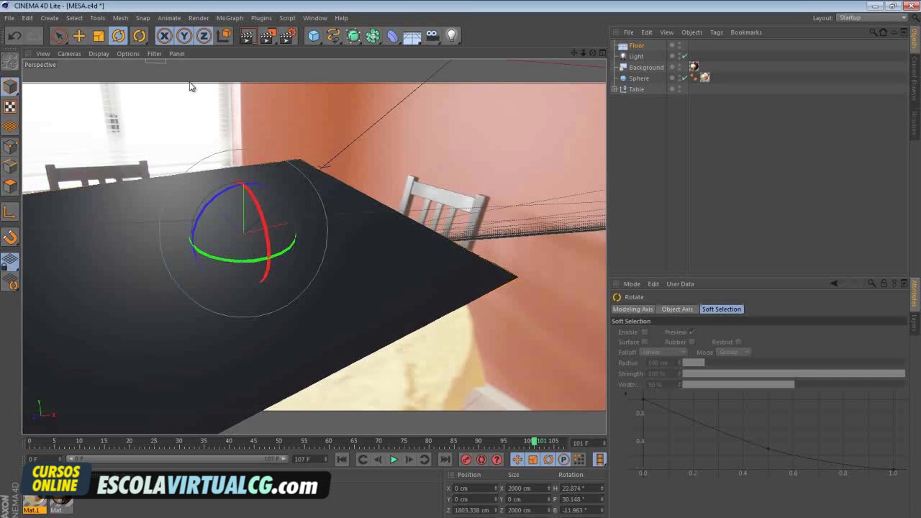
# Move the floor beneath the sphere to about X 121 cm, Y -630 cm, Z 3504 cm and render the perspective view
pyautogui.click(78, 36)
pyautogui.moveTo(240, 153); pyautogui.dragTo(321, 257)
pyautogui.moveTo(243, 189); pyautogui.dragTo(247, 233)
pyautogui.click(98, 35)
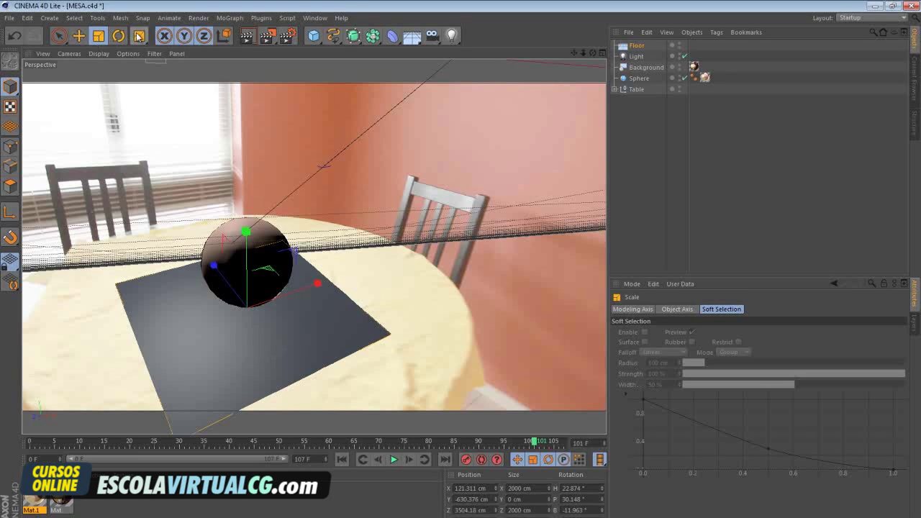
pyautogui.click(249, 36)
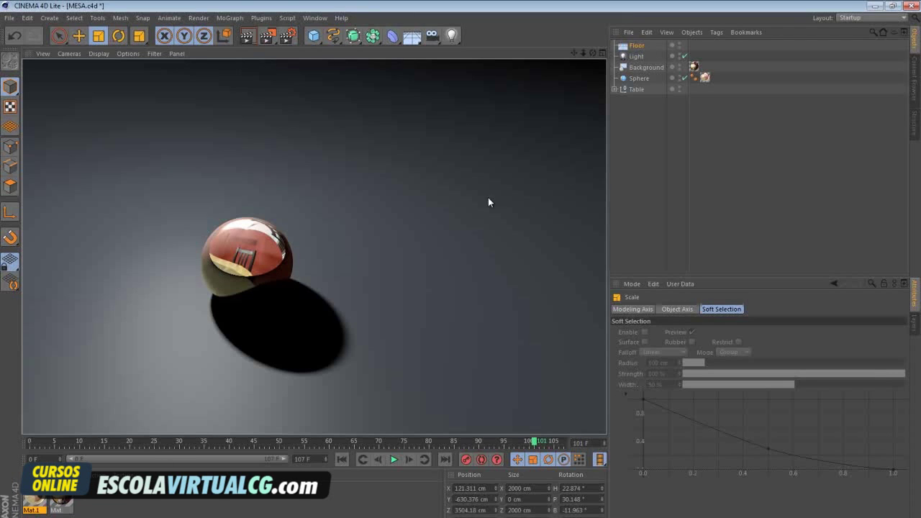
# Apply the Mat material with the Table.mov texture to the floor and set its projection to Frontal
pyautogui.click(158, 417)
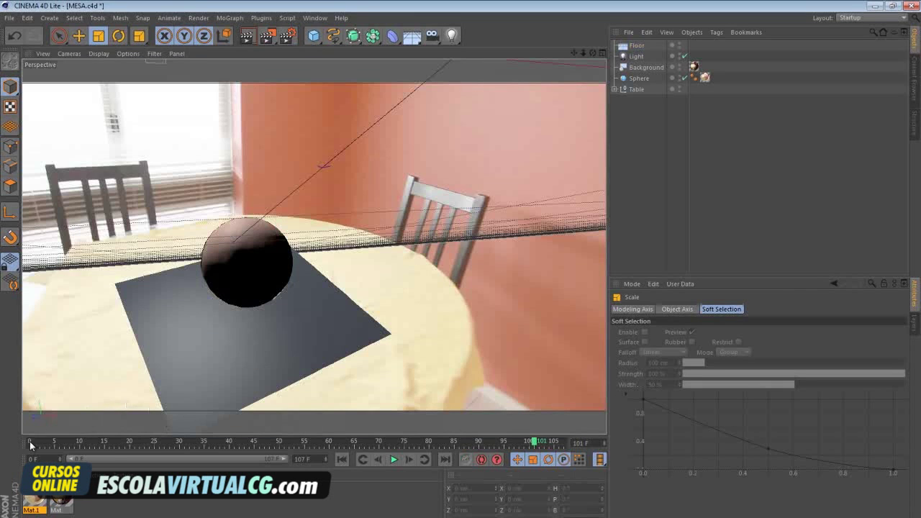
pyautogui.click(63, 502)
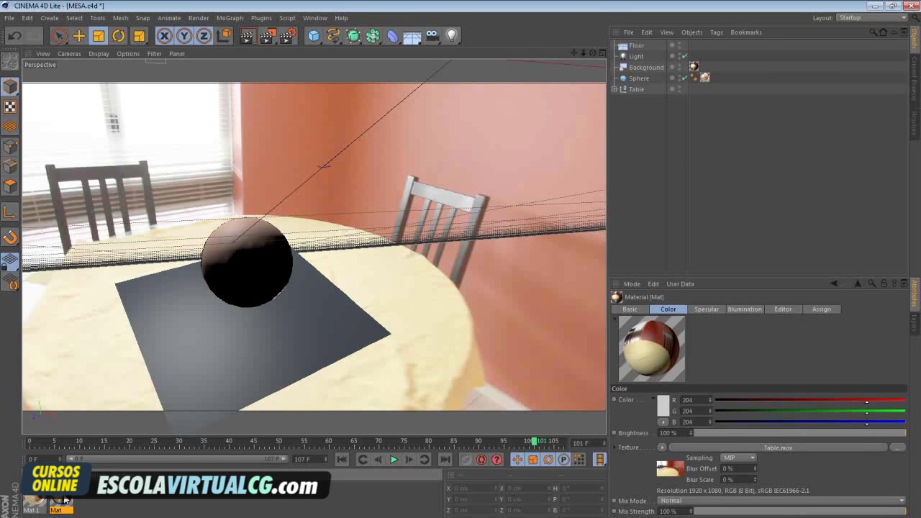
pyautogui.moveTo(65, 500); pyautogui.dragTo(639, 46)
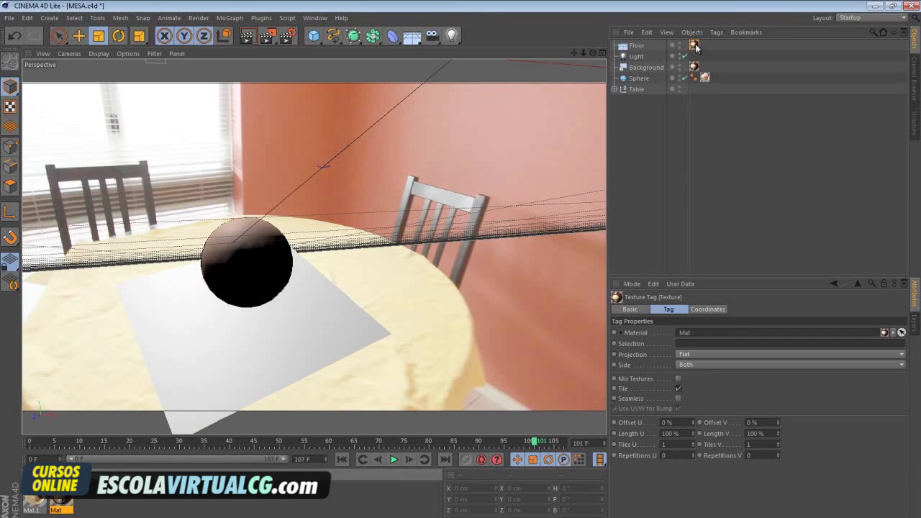
pyautogui.click(699, 355)
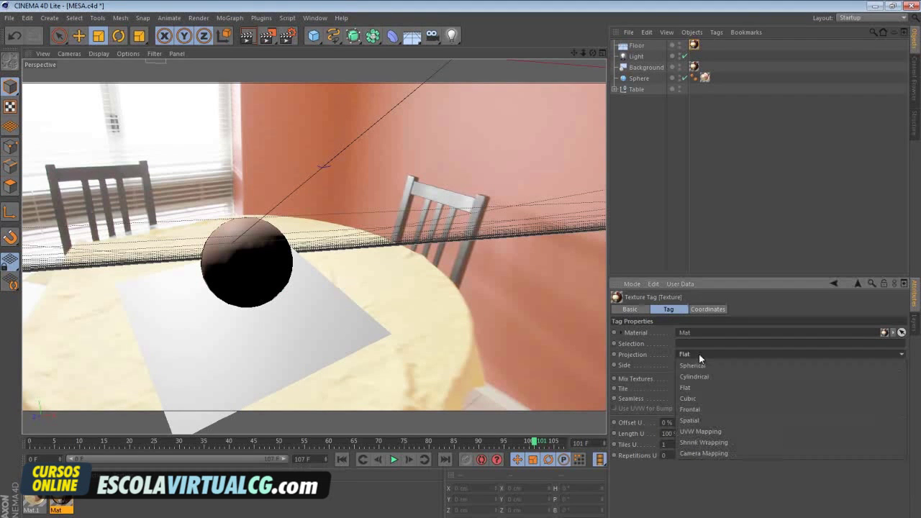
pyautogui.click(703, 410)
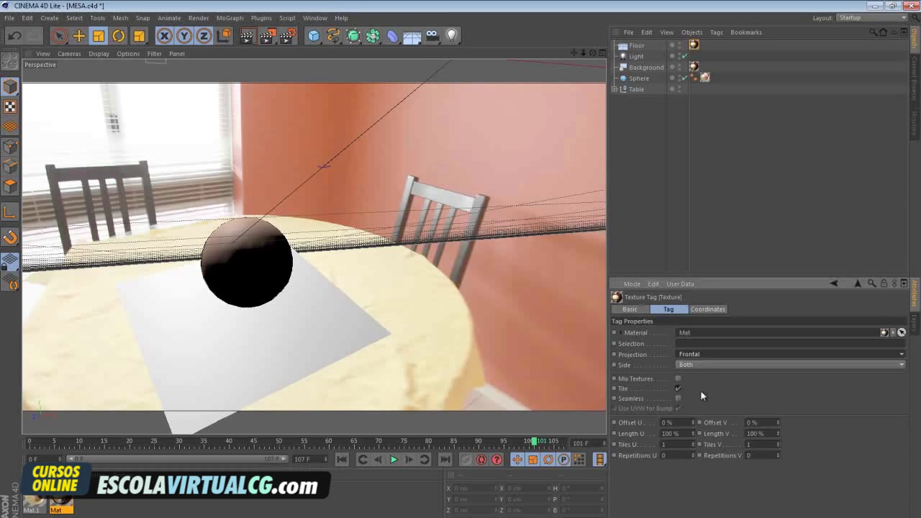
# Add a Compositing tag to the floor, enable Compositing Background, and render the perspective view
pyautogui.rightClick(642, 47)
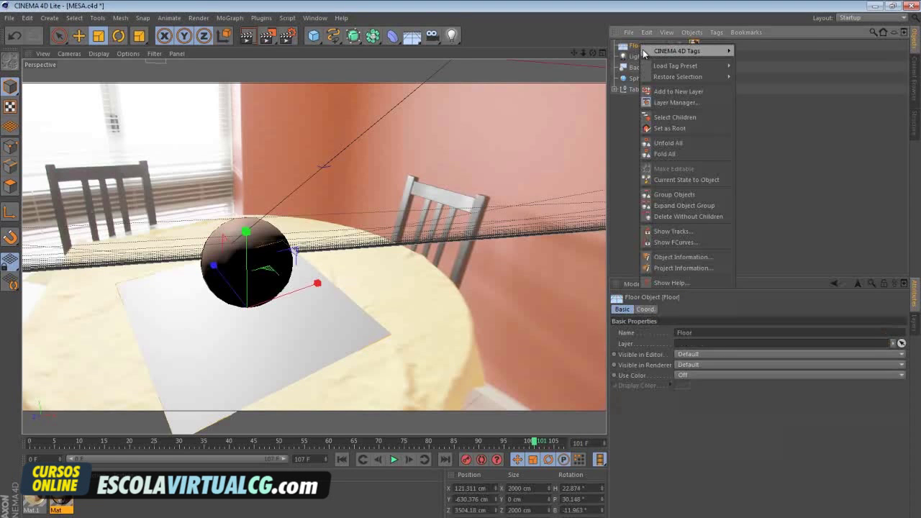
pyautogui.moveTo(644, 51)
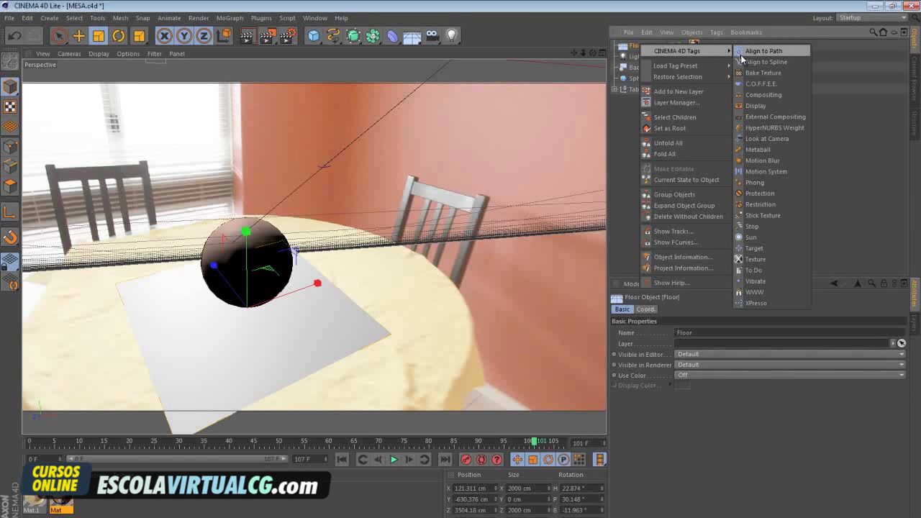
pyautogui.click(756, 94)
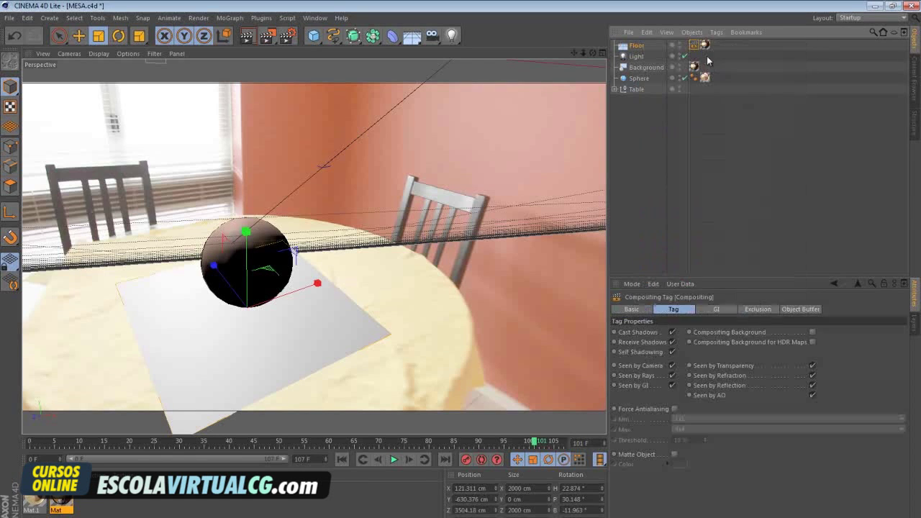
pyautogui.click(814, 332)
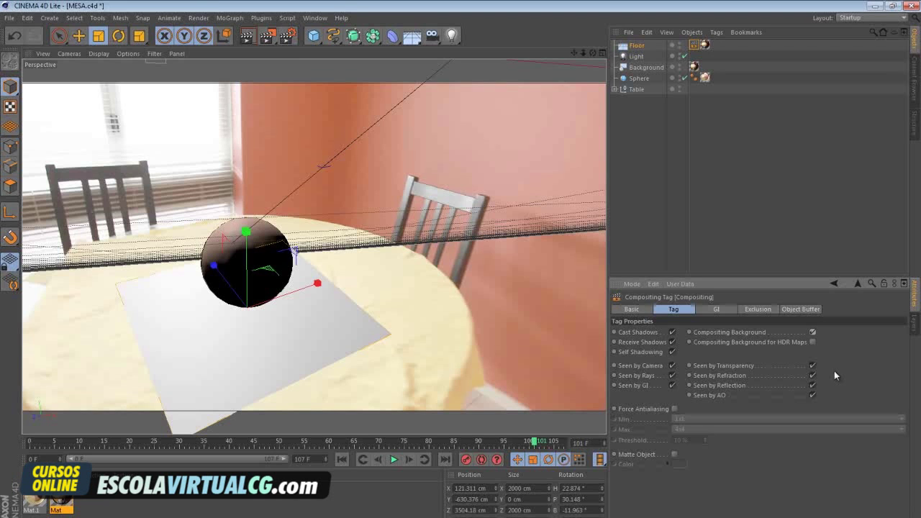
pyautogui.click(249, 36)
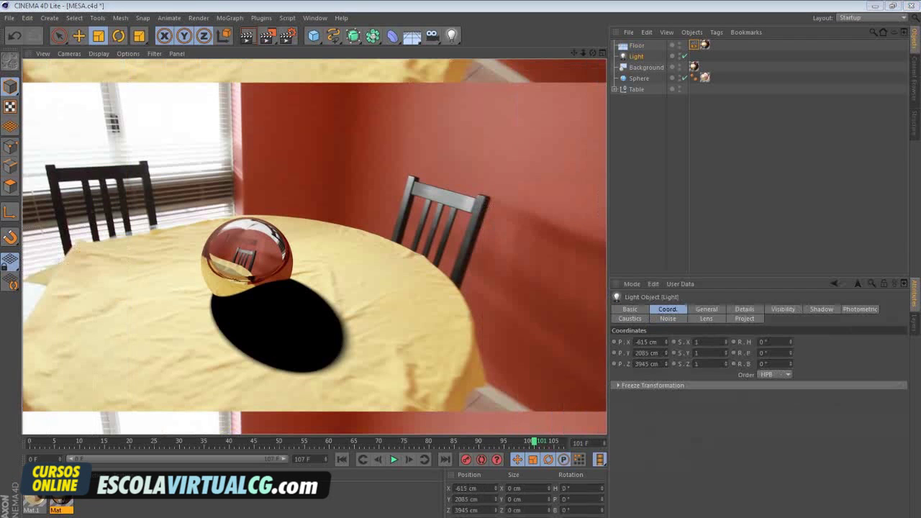
pyautogui.click(380, 9)
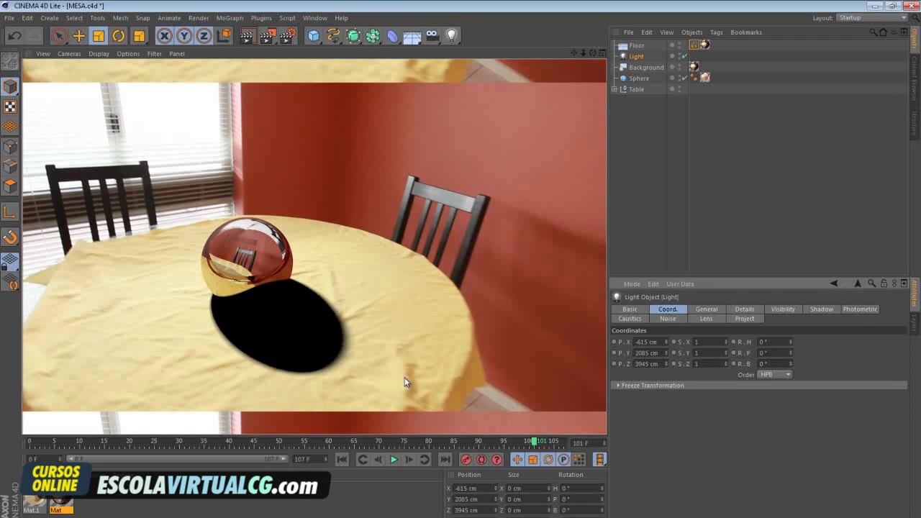
# Reduce the light's shadow density to 71%, test-rendering the perspective view at 50%, 62% and 71%
pyautogui.click(637, 57)
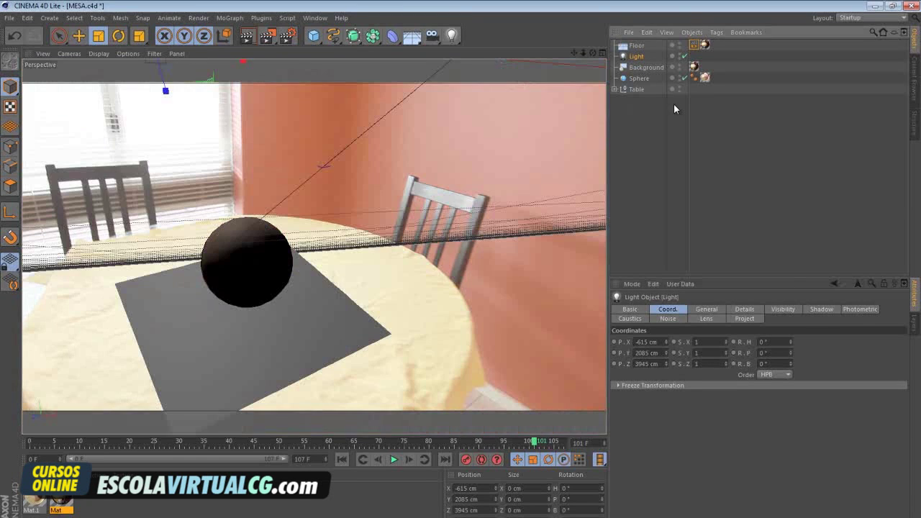
pyautogui.click(821, 309)
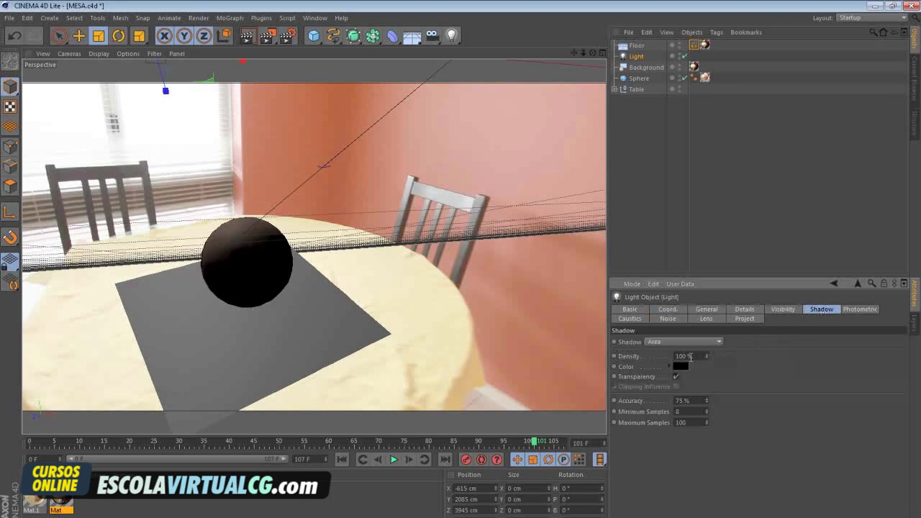
pyautogui.moveTo(710, 356); pyautogui.dragTo(707, 358)
pyautogui.moveTo(708, 359); pyautogui.dragTo(708, 359)
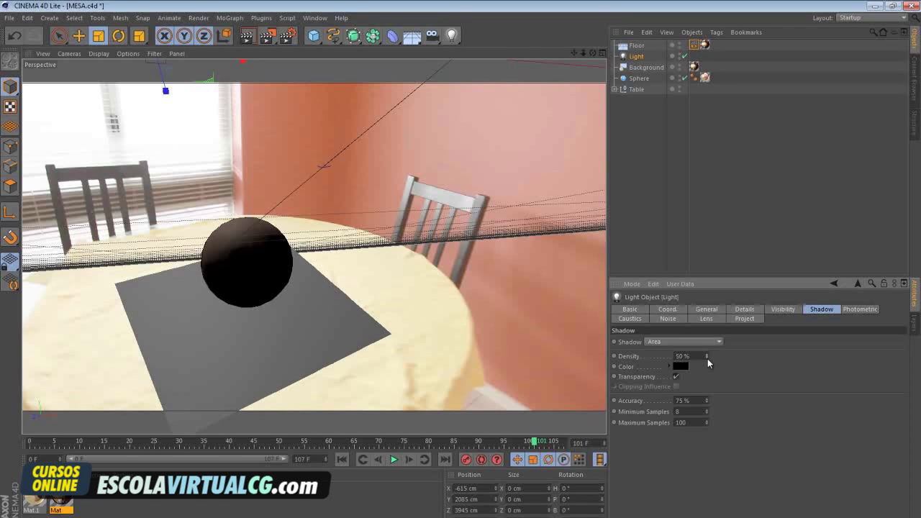
pyautogui.click(249, 37)
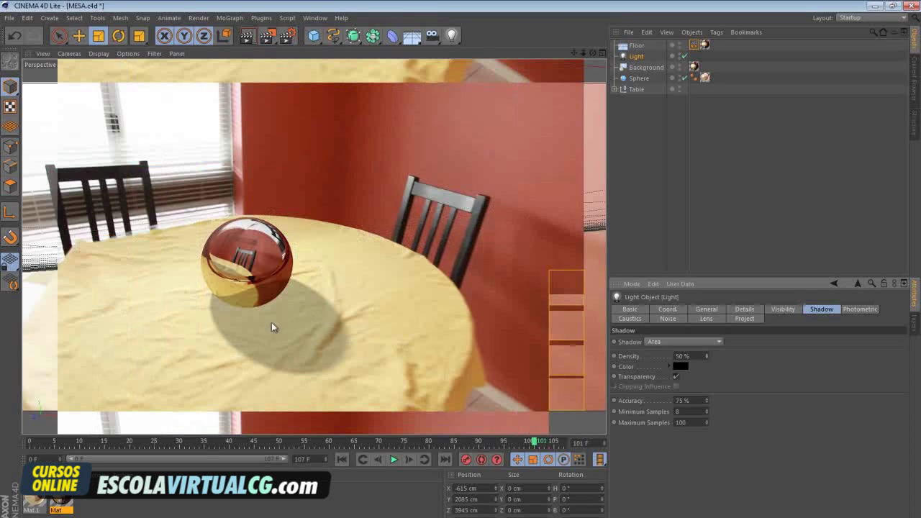
pyautogui.moveTo(708, 358); pyautogui.dragTo(707, 355)
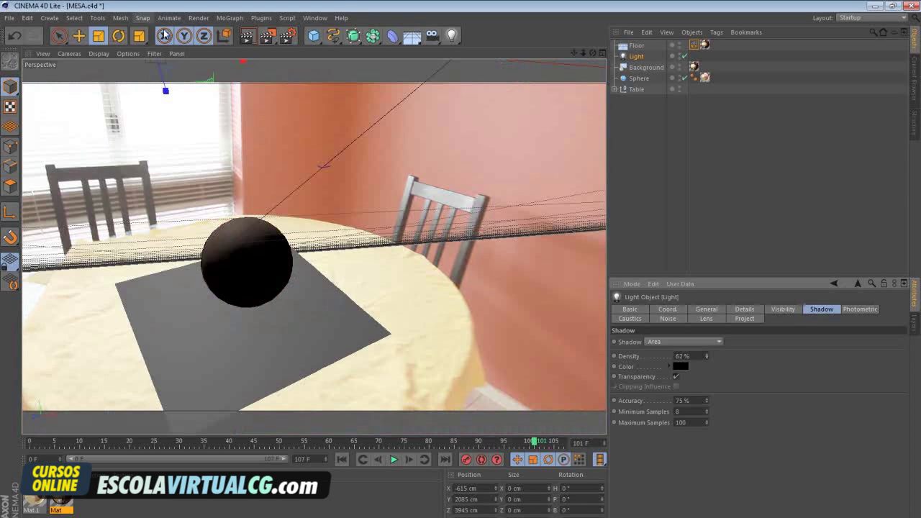
pyautogui.click(247, 36)
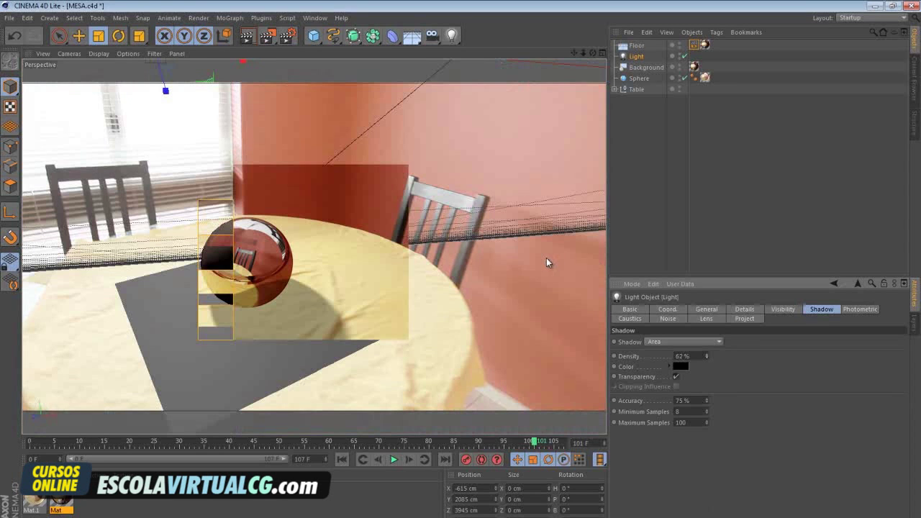
pyautogui.click(707, 357)
pyautogui.moveTo(707, 357); pyautogui.dragTo(710, 358)
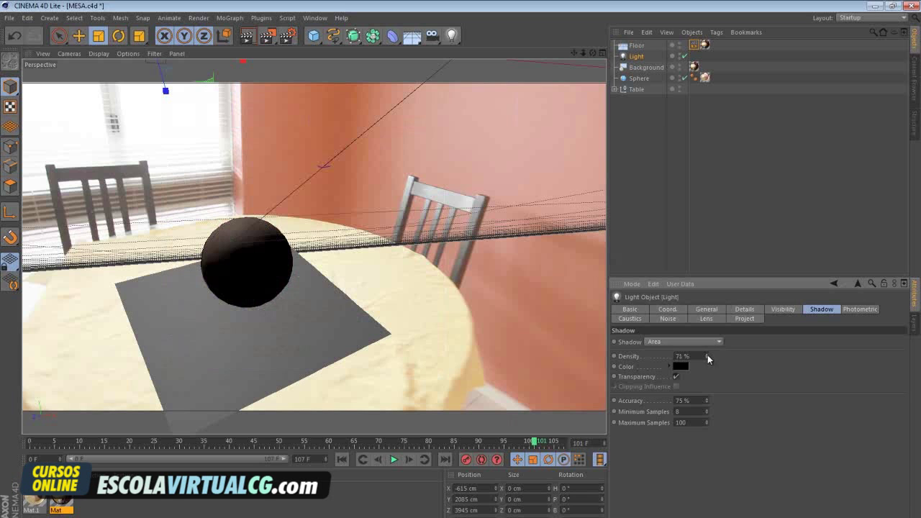
pyautogui.click(247, 36)
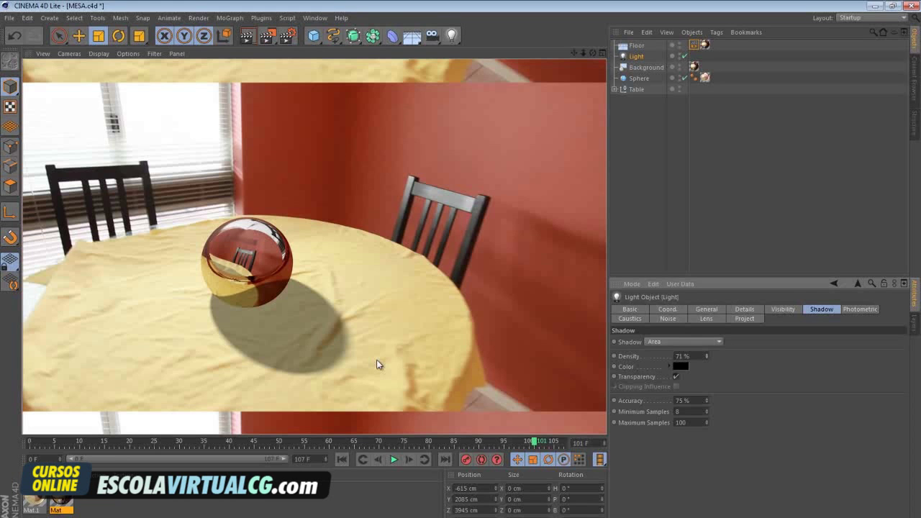
# Save the MESA.c4d scene and switch to After Effects
pyautogui.click(10, 18)
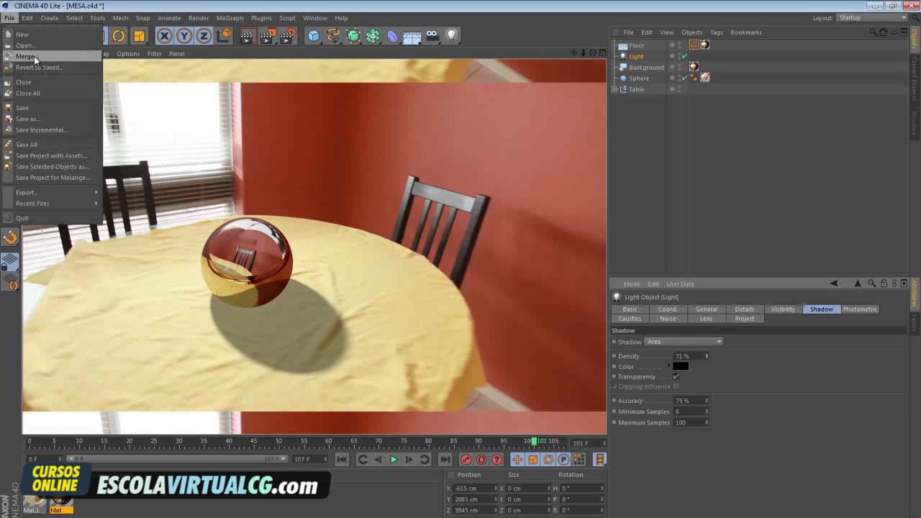
pyautogui.click(43, 108)
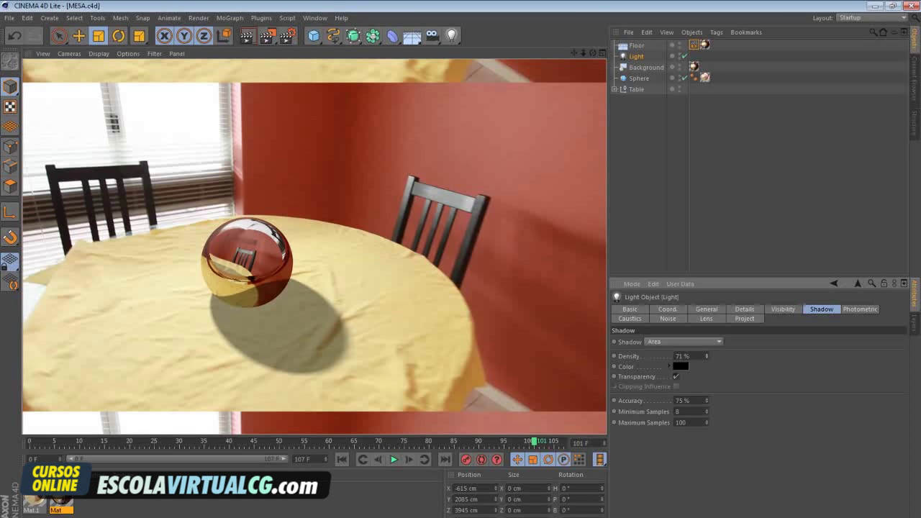
pyautogui.hotkey('alt', 'Tab')
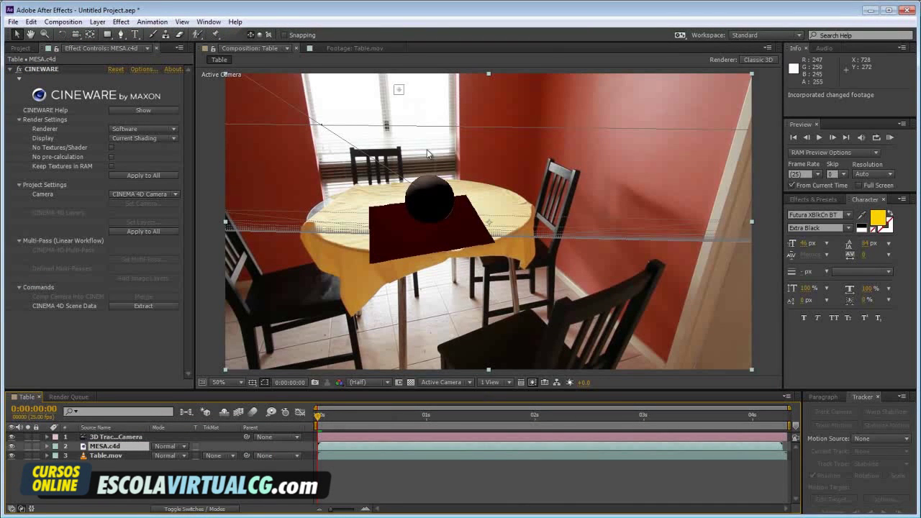
# Set the CINEWARE renderer of the MESA.c4d layer to Standard (Draft) and scrub the composition to 0:00:02:13
pyautogui.click(164, 129)
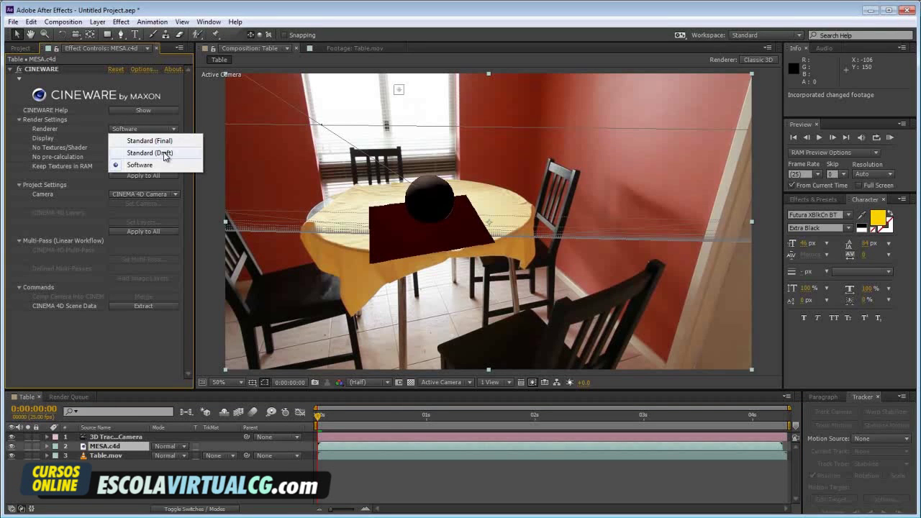
pyautogui.click(166, 154)
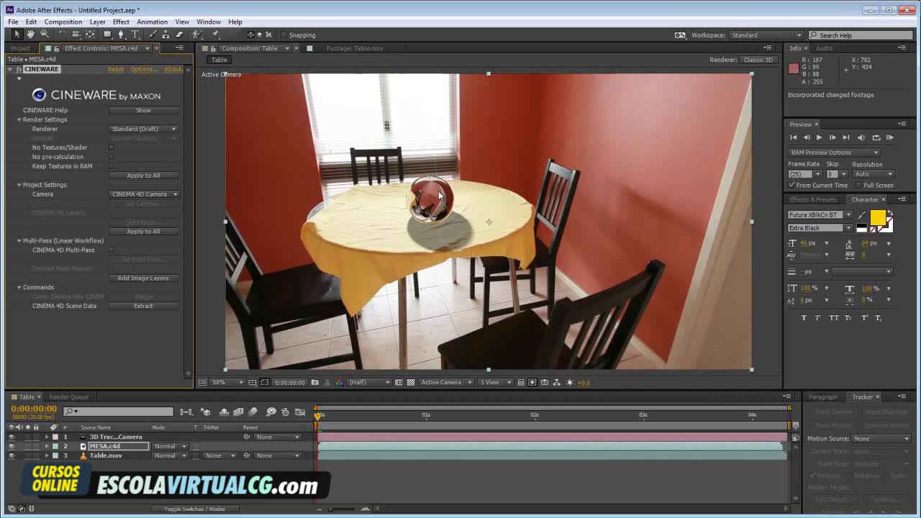
pyautogui.moveTo(319, 414); pyautogui.dragTo(591, 415)
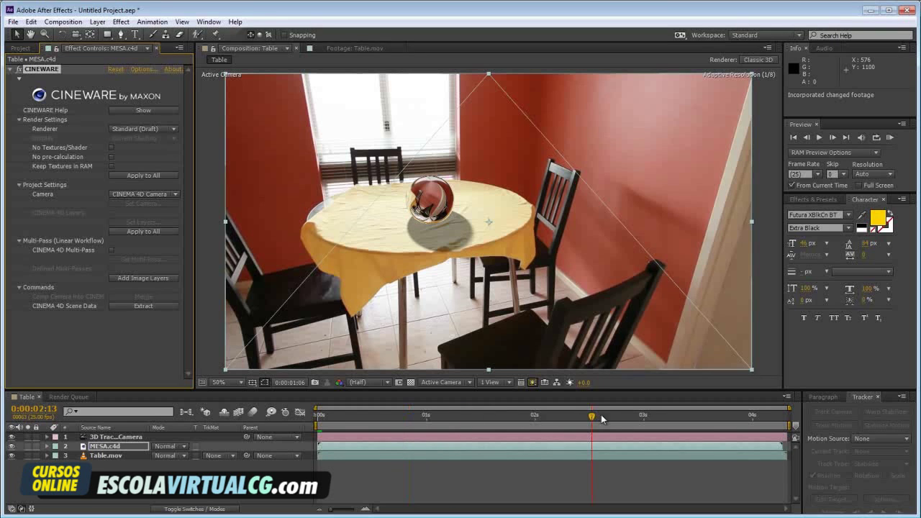